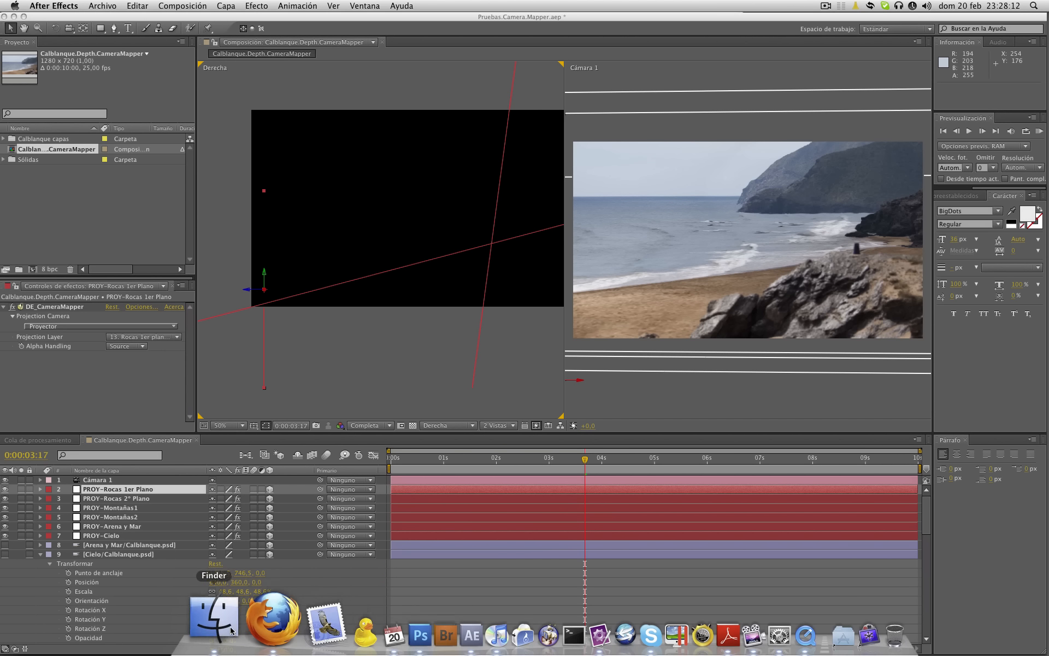
Switch to Finder, open the renders Depth Comp-H.264.mov and Calblanque.CameraMapper-H.264.mov, and play the CameraMapper clip.
{"action": "left_click", "coordinate": [188, 645]}
{"action": "double_click", "coordinate": [743, 382]}
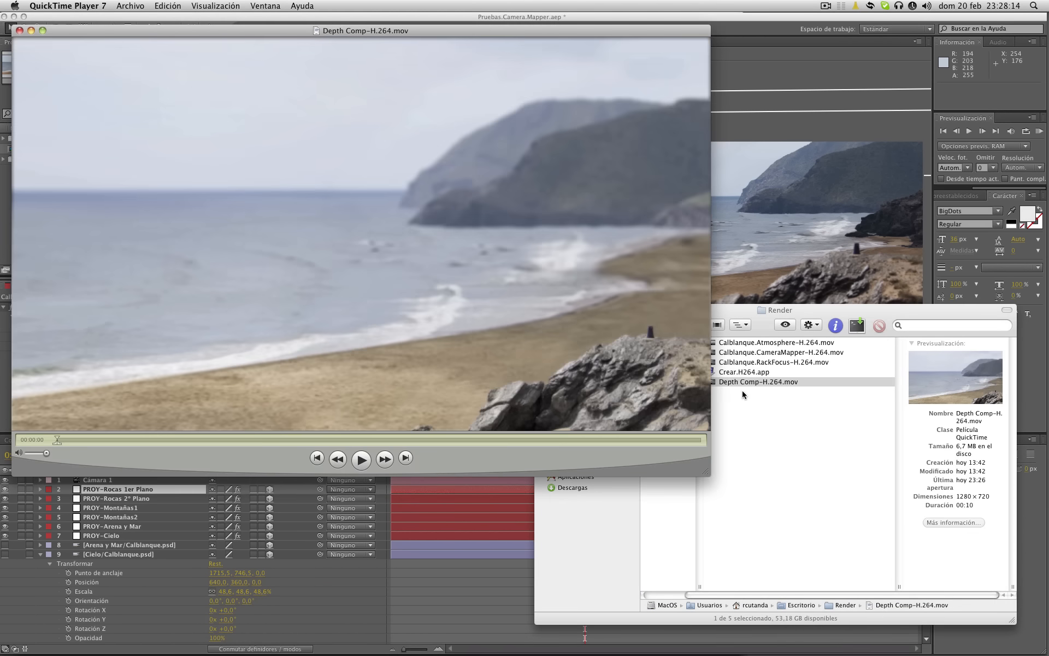
{"action": "left_click", "coordinate": [780, 339]}
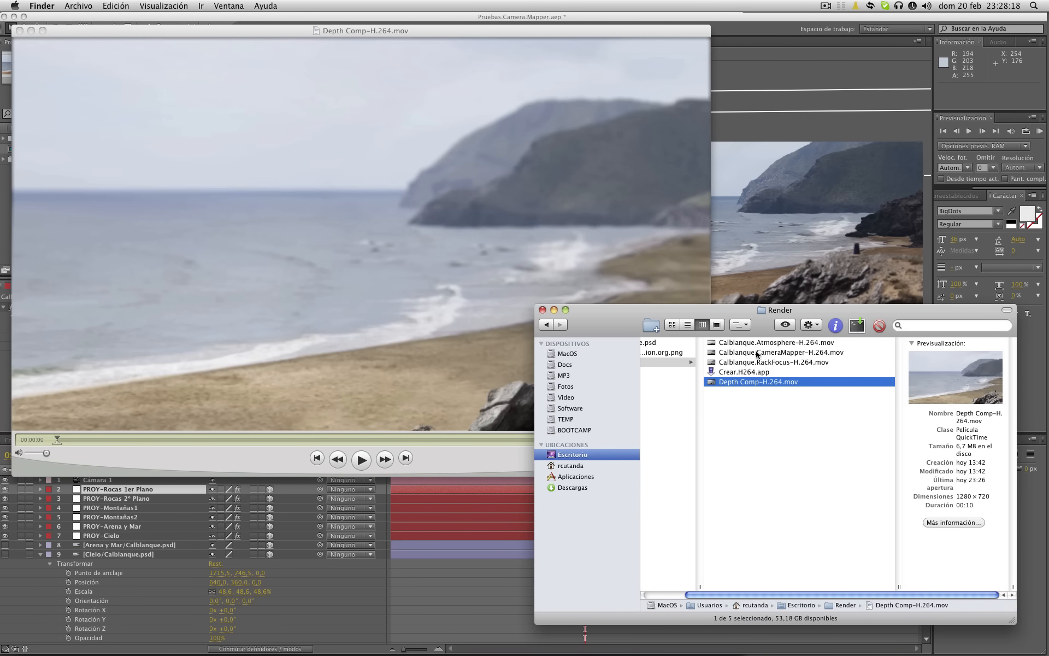
{"action": "double_click", "coordinate": [758, 353]}
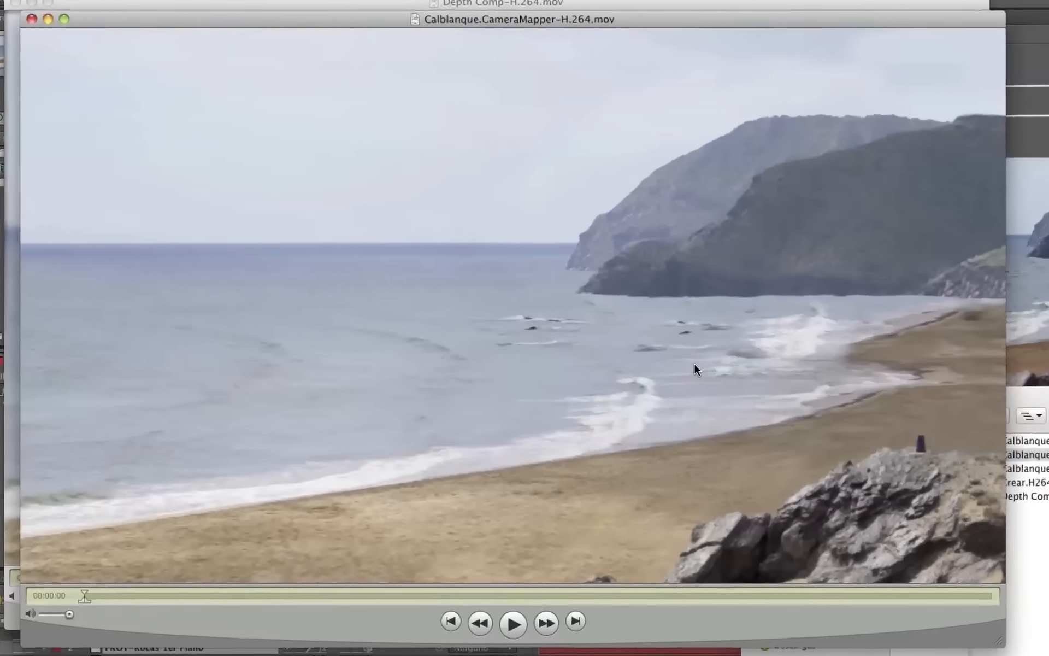
{"action": "key", "text": "space"}
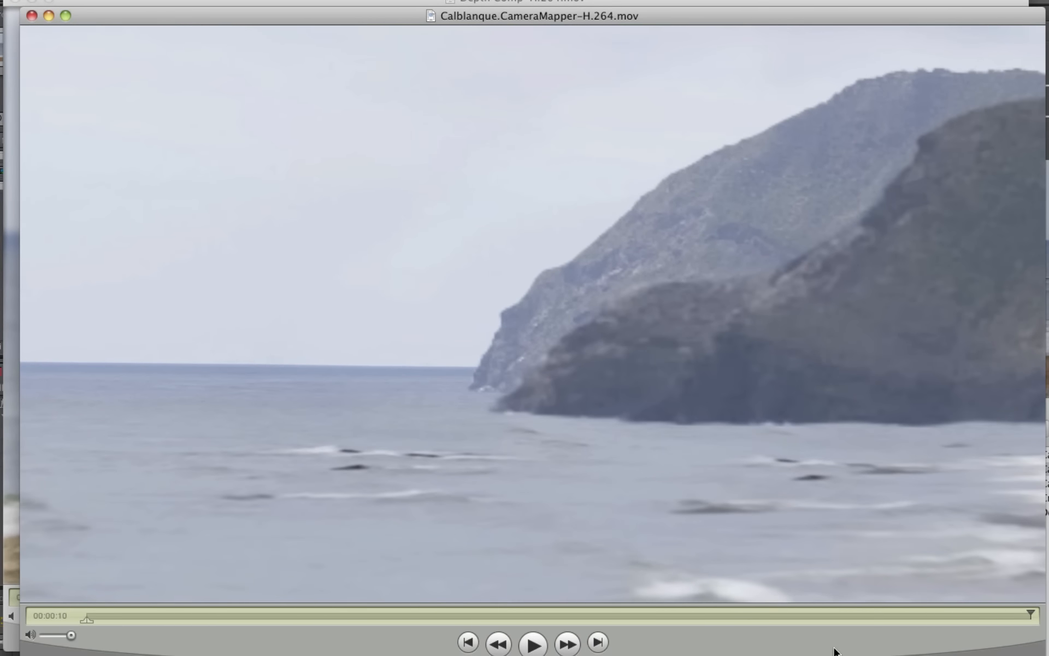
Rewind the CameraMapper clip to its start and alternate between it and the Depth Comp clip to compare their opening frames.
{"action": "key", "text": "super+w"}
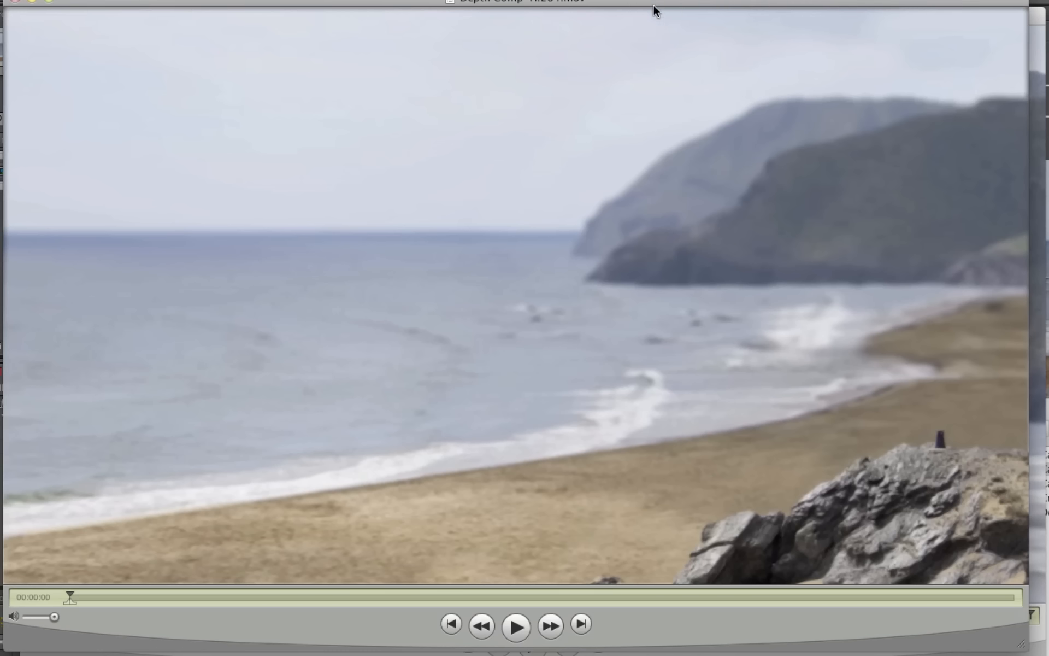
{"action": "left_click_drag", "start_coordinate": [654, 4], "coordinate": [682, 58]}
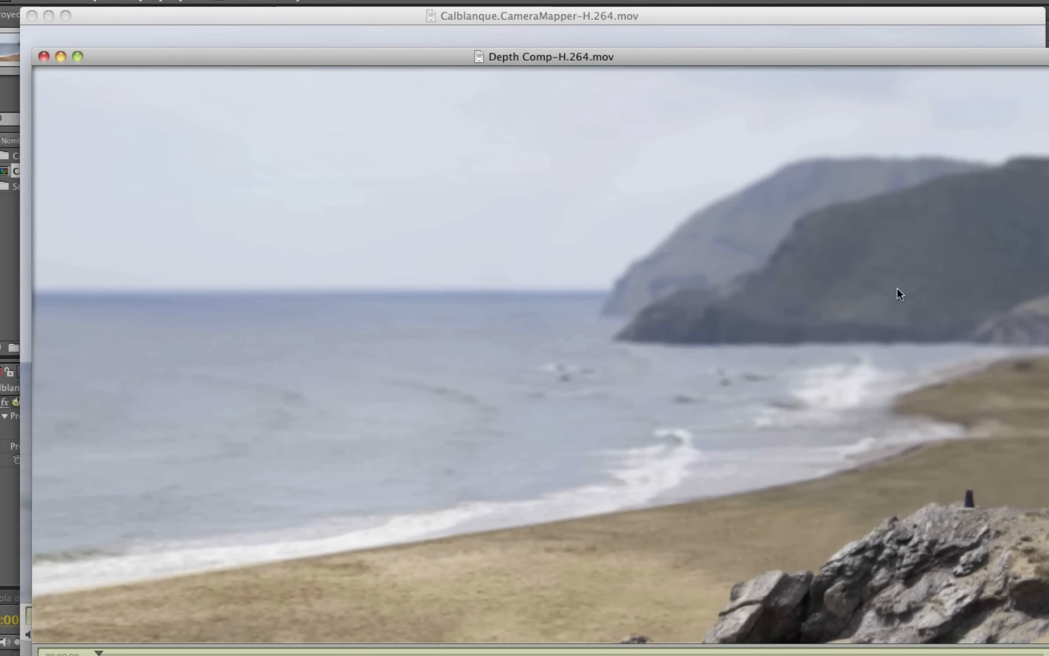
{"action": "left_click", "coordinate": [697, 16]}
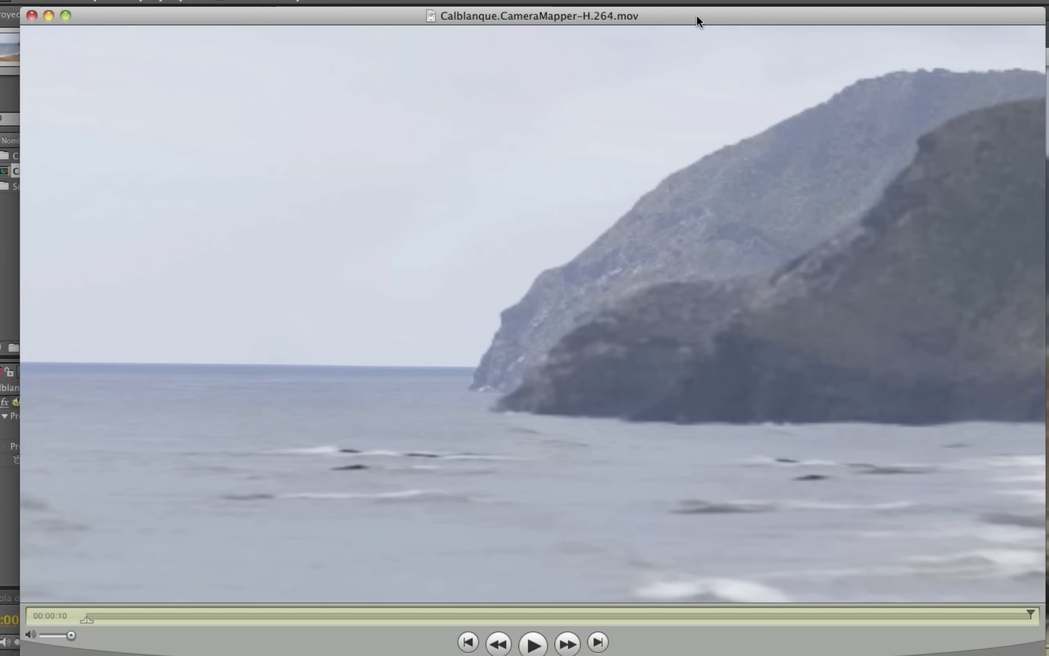
{"action": "left_click_drag", "start_coordinate": [139, 614], "coordinate": [16, 614]}
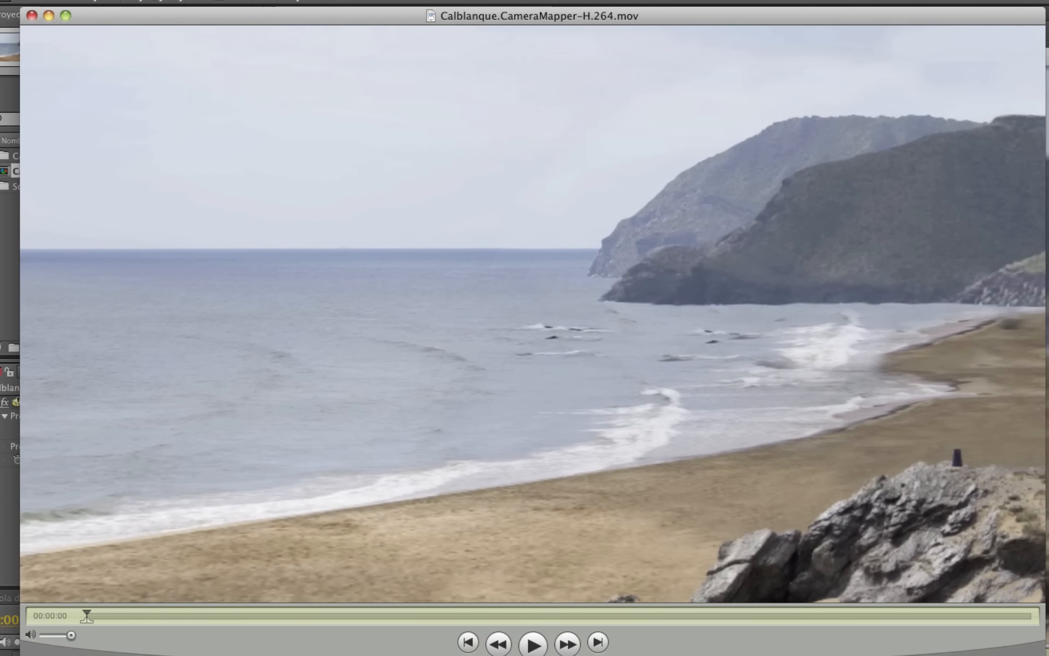
{"action": "key", "text": "super+grave"}
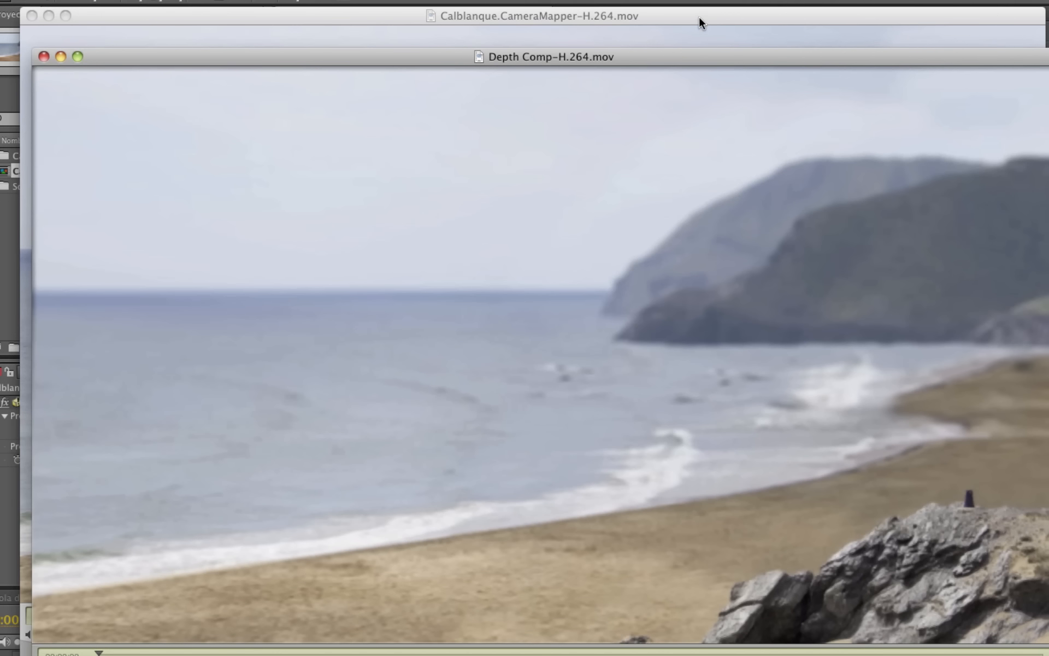
{"action": "key", "text": "super+grave"}
{"action": "key", "text": "super+grave"}
{"action": "key", "text": "super+grave"}
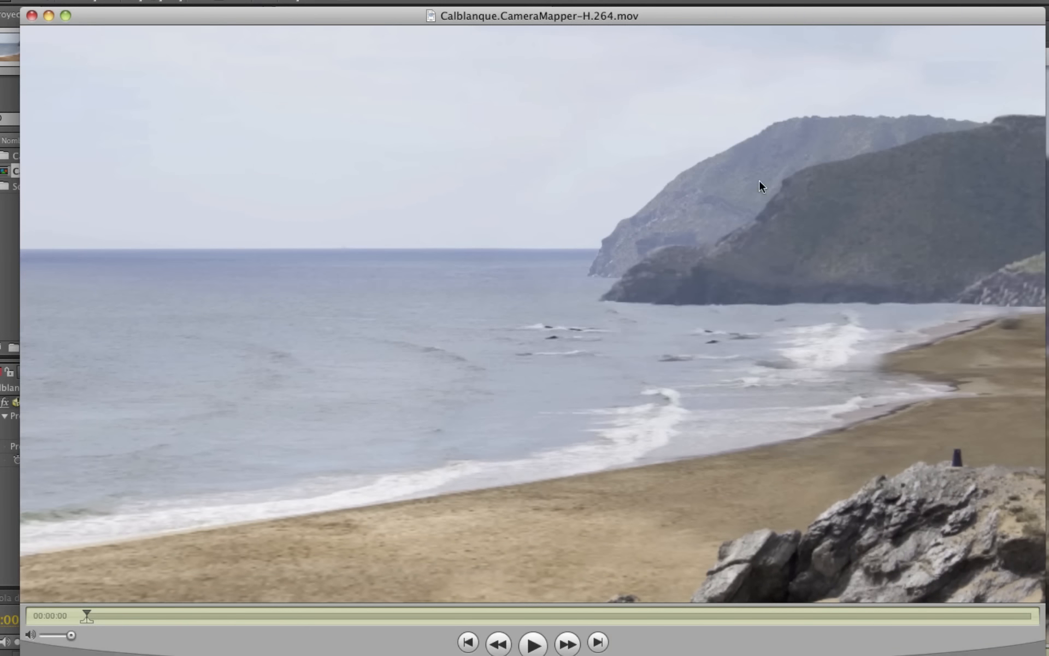
{"action": "key", "text": "super+grave"}
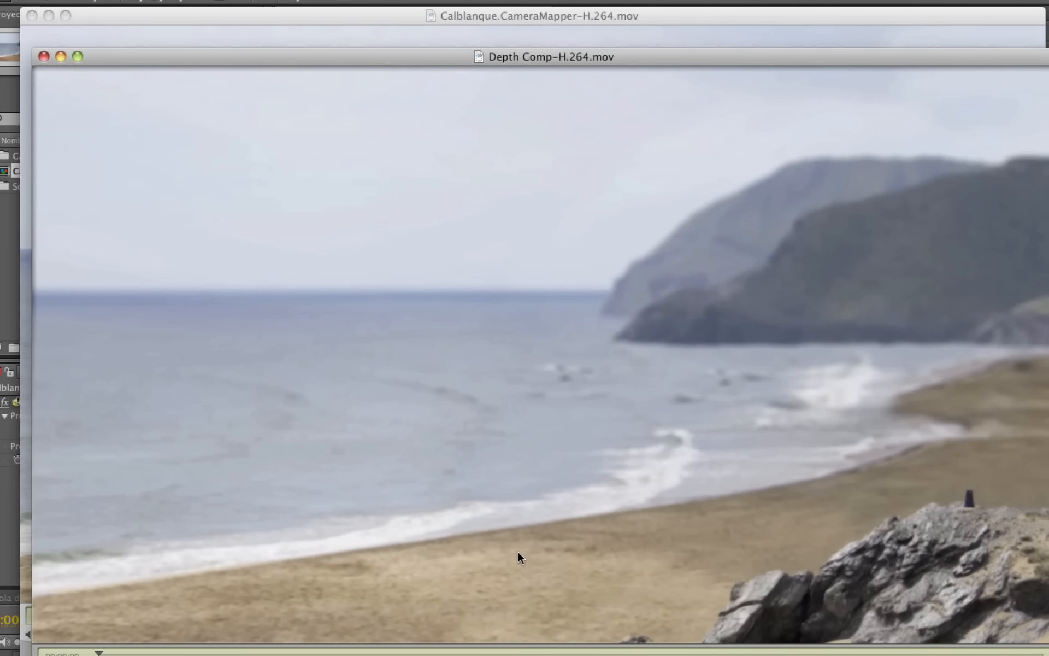
Play the Depth Comp-H.264.mov clip and switch back to the After Effects project.
{"action": "key", "text": "space"}
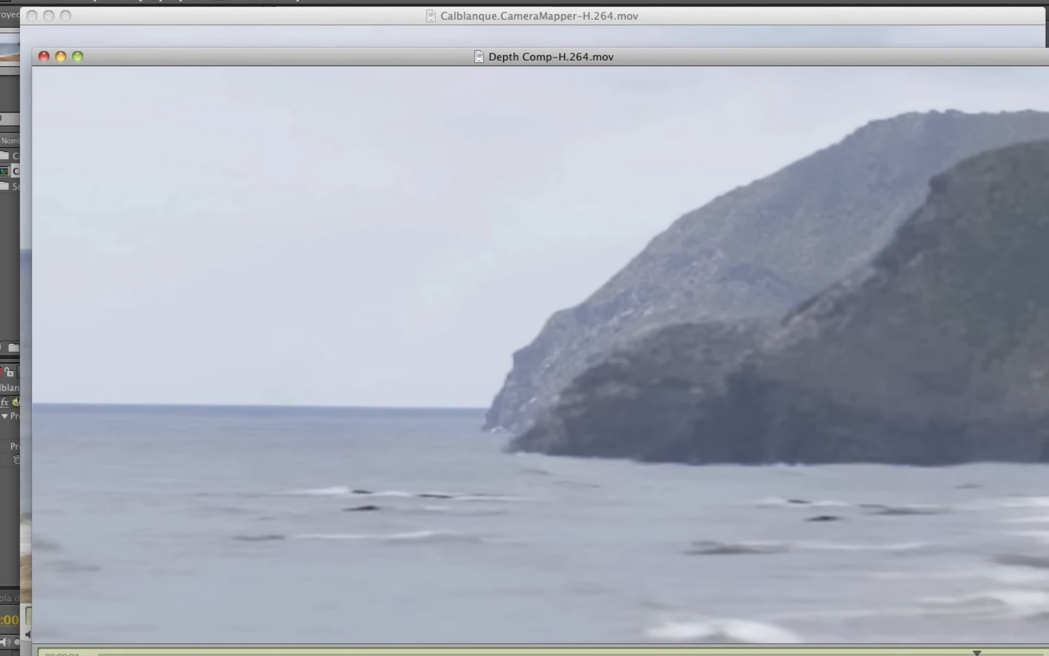
{"action": "left_click", "coordinate": [542, 15]}
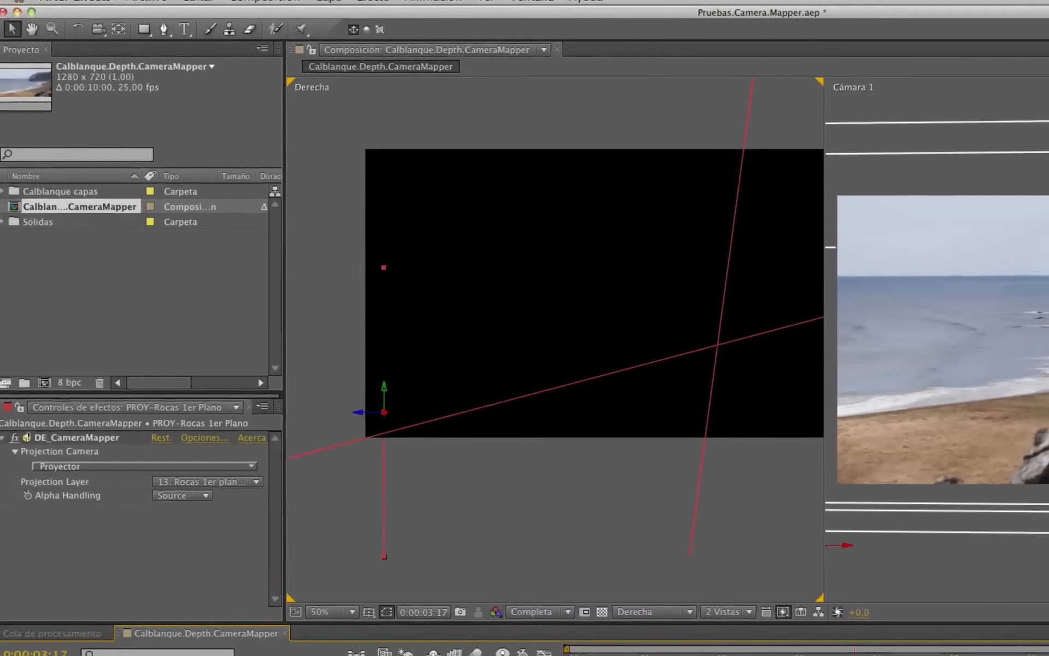
{"action": "left_click", "coordinate": [151, 8]}
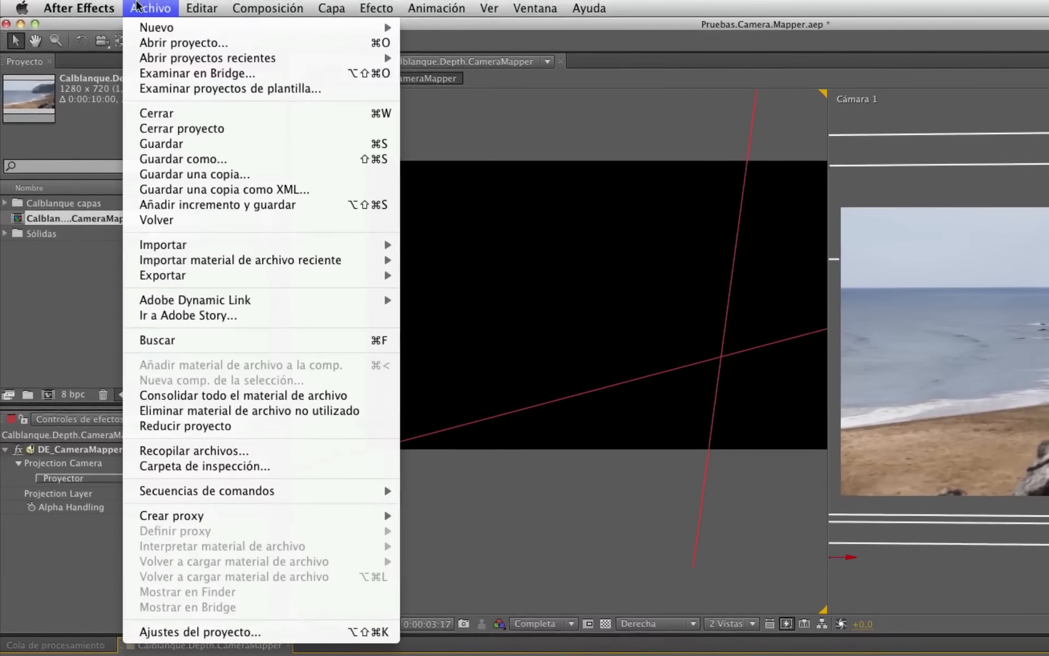
{"action": "key", "text": "Escape"}
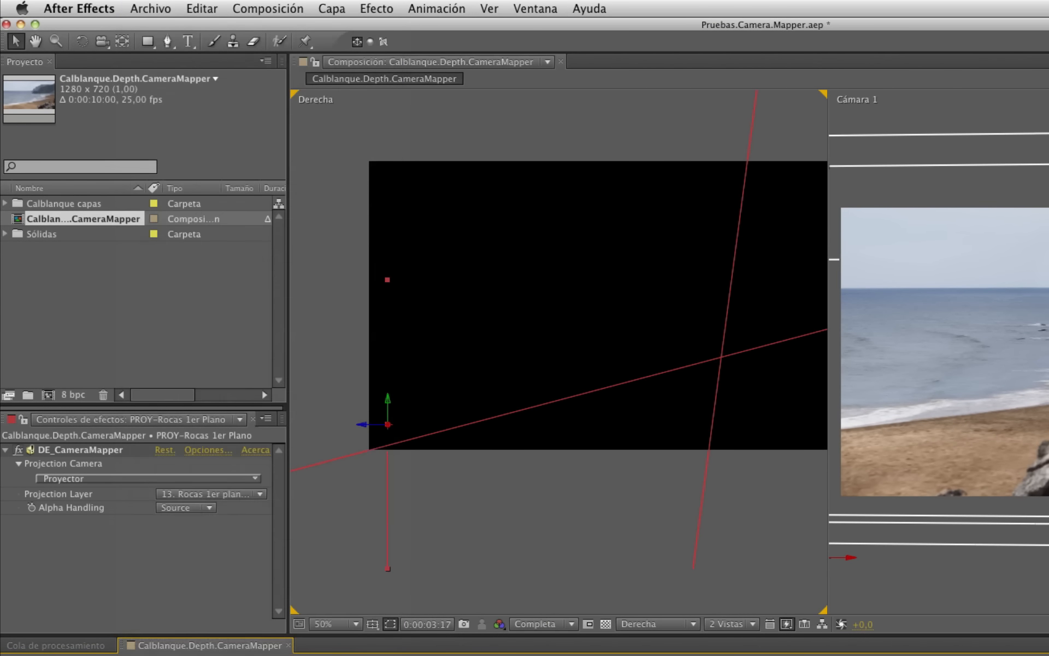
Change the Derecha view to Superior at 12,5% zoom and select the Proyector camera and Cámara 1 in turn to inspect them.
{"action": "key", "text": "super+shift+a"}
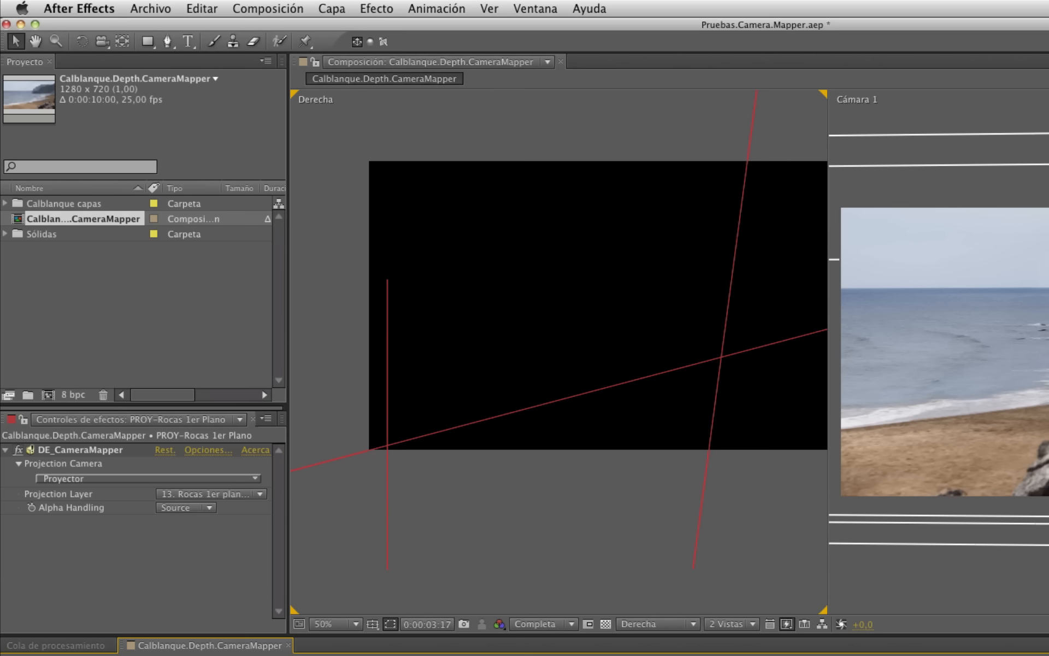
{"action": "scroll", "coordinate": [565, 445], "scroll_direction": "up", "scroll_amount": 3}
{"action": "scroll", "coordinate": [646, 402], "scroll_direction": "down", "scroll_amount": 4}
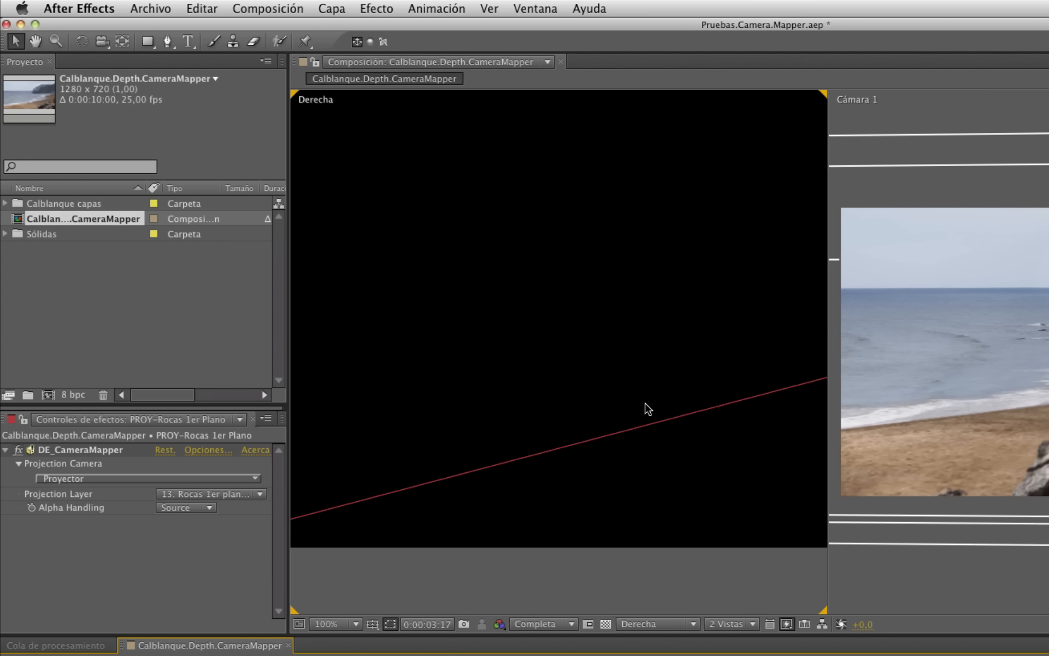
{"action": "left_click", "coordinate": [669, 624]}
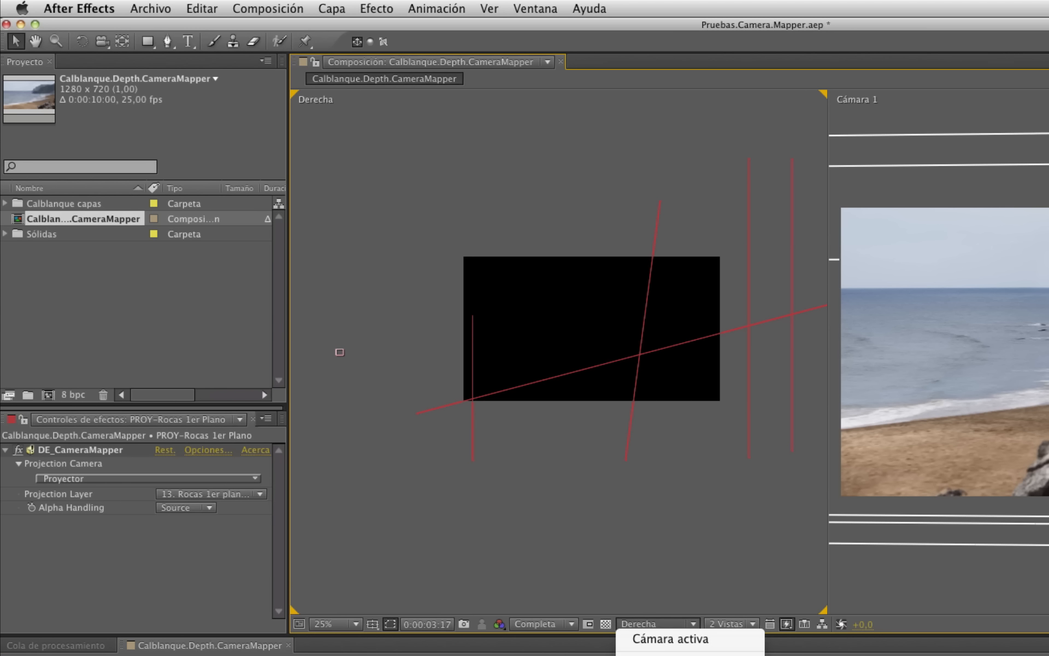
{"action": "left_click", "coordinate": [668, 655]}
{"action": "left_click", "coordinate": [668, 625]}
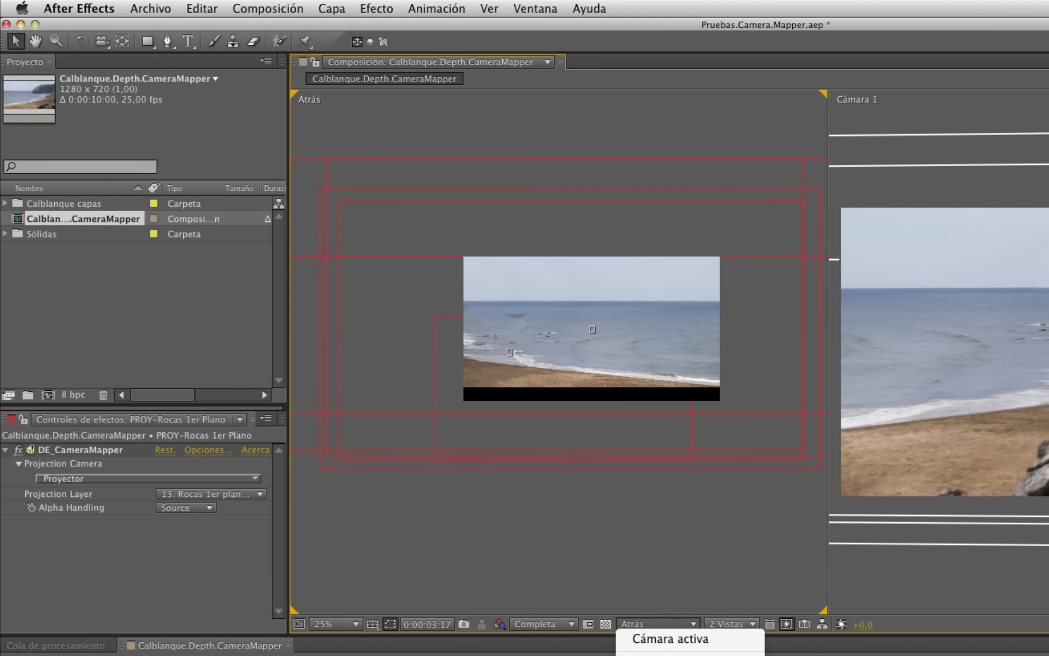
{"action": "left_click", "coordinate": [655, 654]}
{"action": "scroll", "coordinate": [585, 340], "scroll_direction": "down", "scroll_amount": 1}
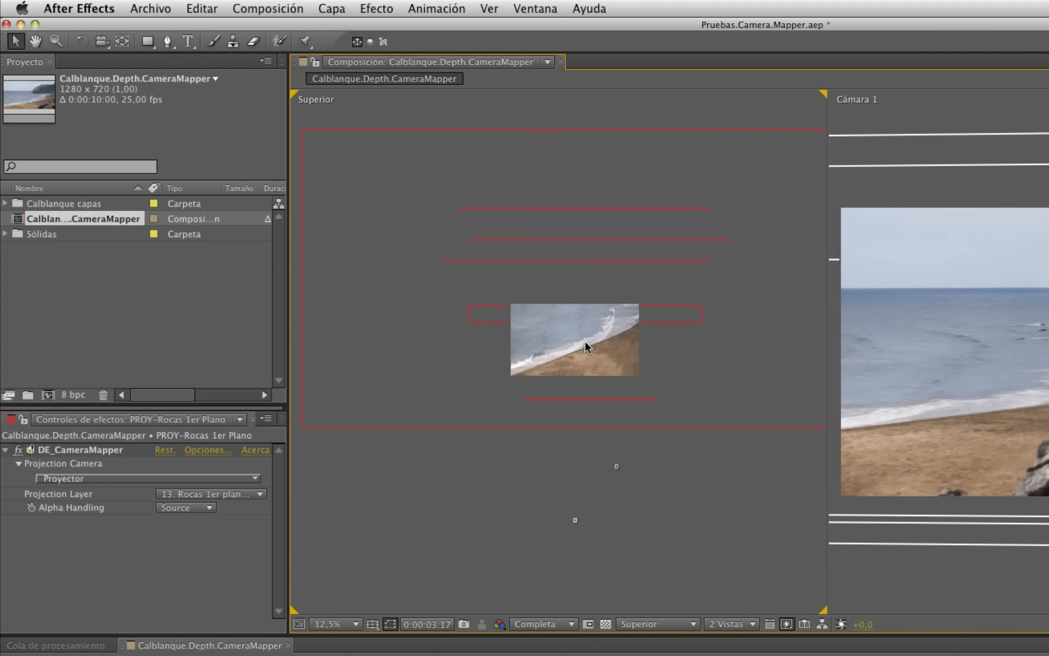
{"action": "left_click", "coordinate": [575, 519]}
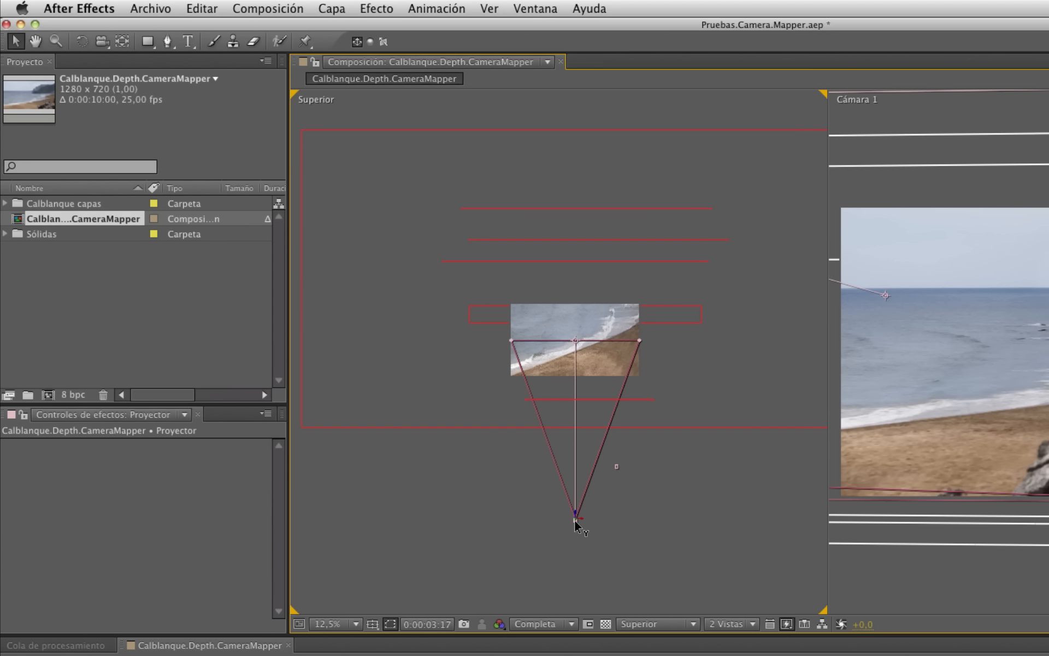
{"action": "left_click", "coordinate": [616, 466]}
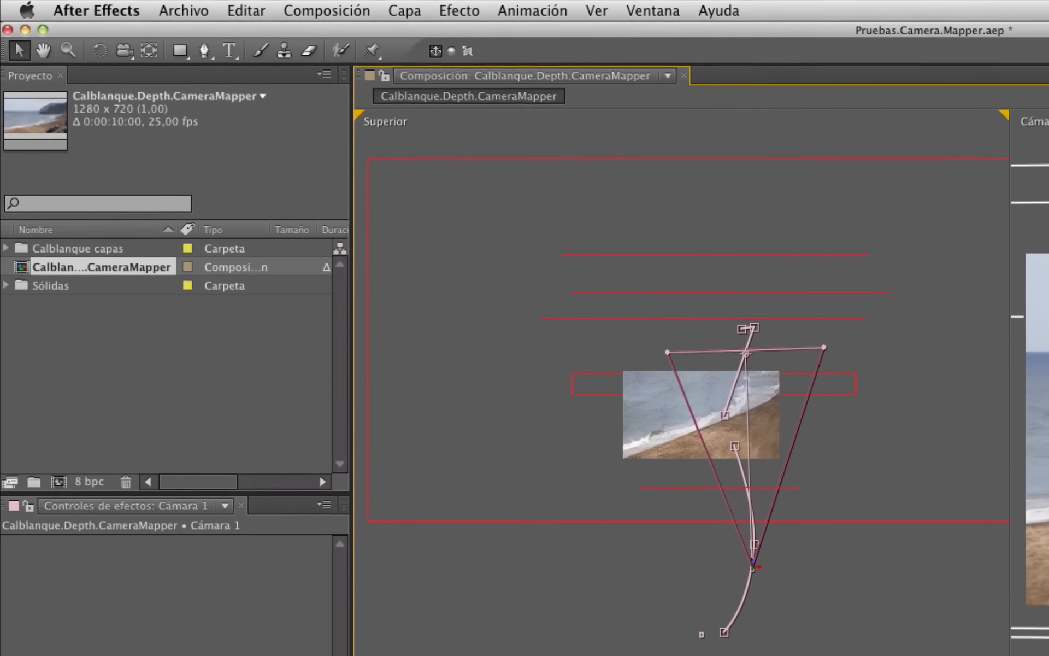
Run Precompose Depth on the Calblanque.Depth.CameraMapper composition and open the Depth Comp it produces.
{"action": "left_click", "coordinate": [350, 6]}
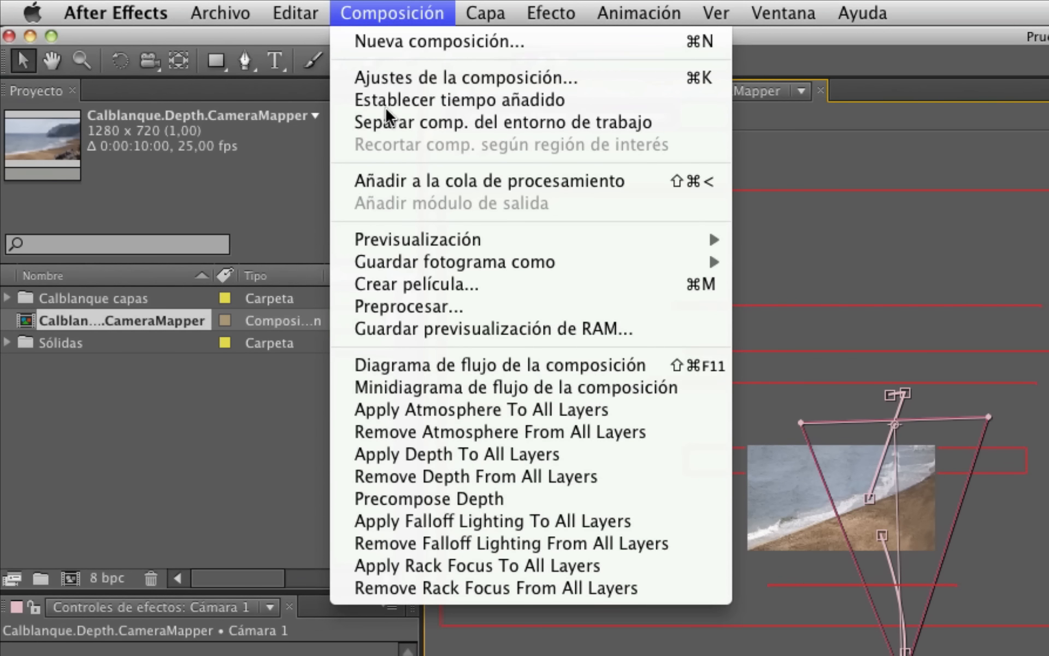
{"action": "left_click", "coordinate": [533, 499]}
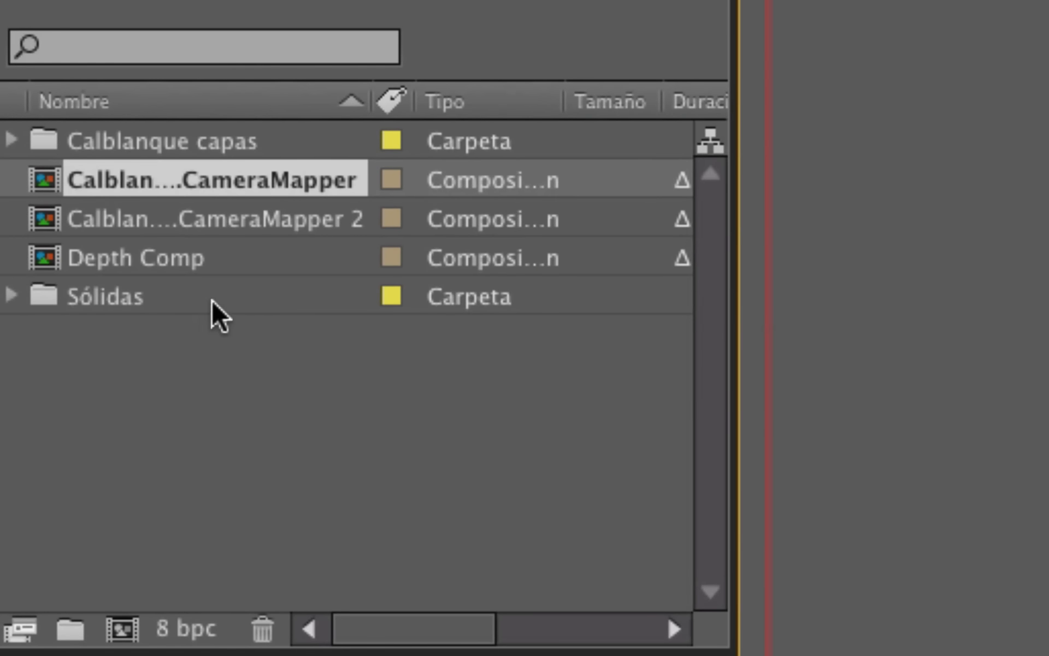
{"action": "left_click", "coordinate": [51, 366]}
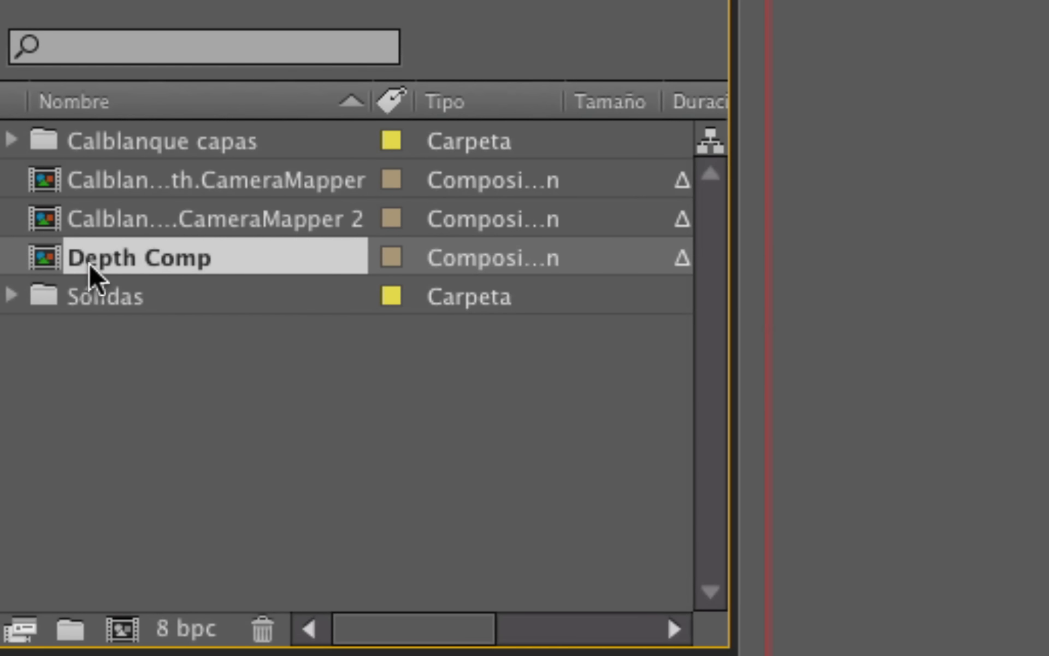
{"action": "double_click", "coordinate": [59, 257]}
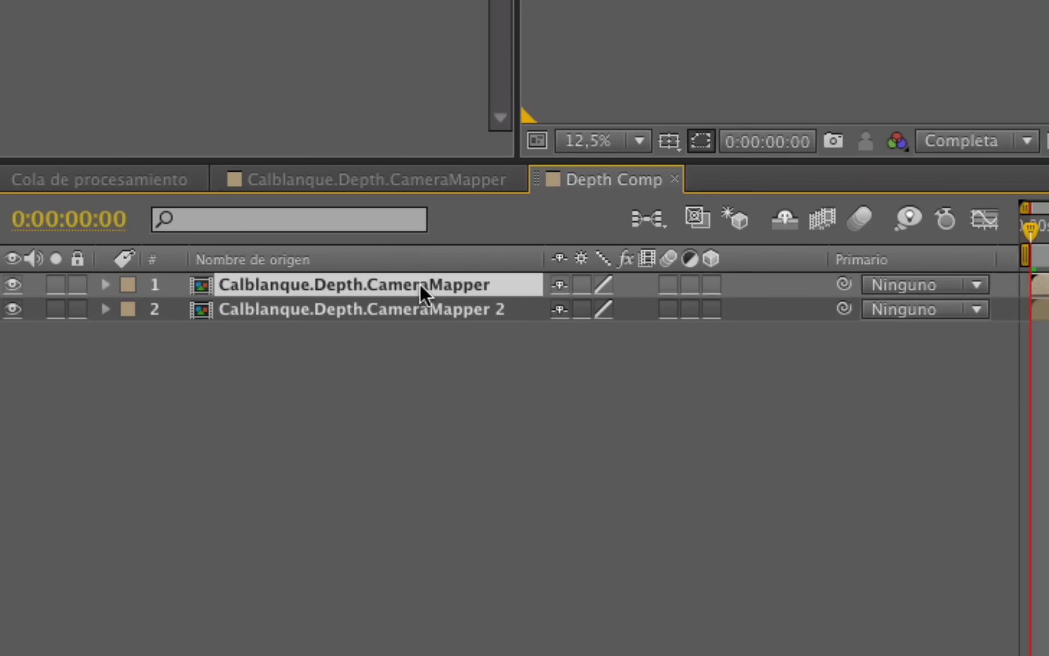
Open the nested Calblanque.Depth.CameraMapper 2 composition, show it in a single view, and move the current time to 0:00:01:02.
{"action": "left_click", "coordinate": [324, 304]}
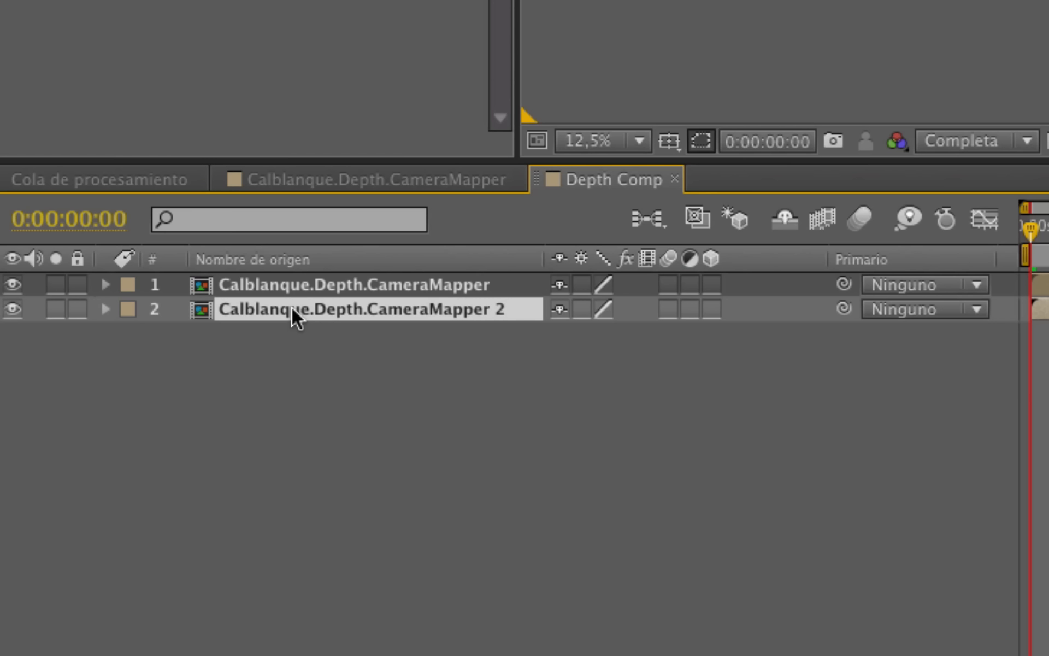
{"action": "double_click", "coordinate": [324, 309]}
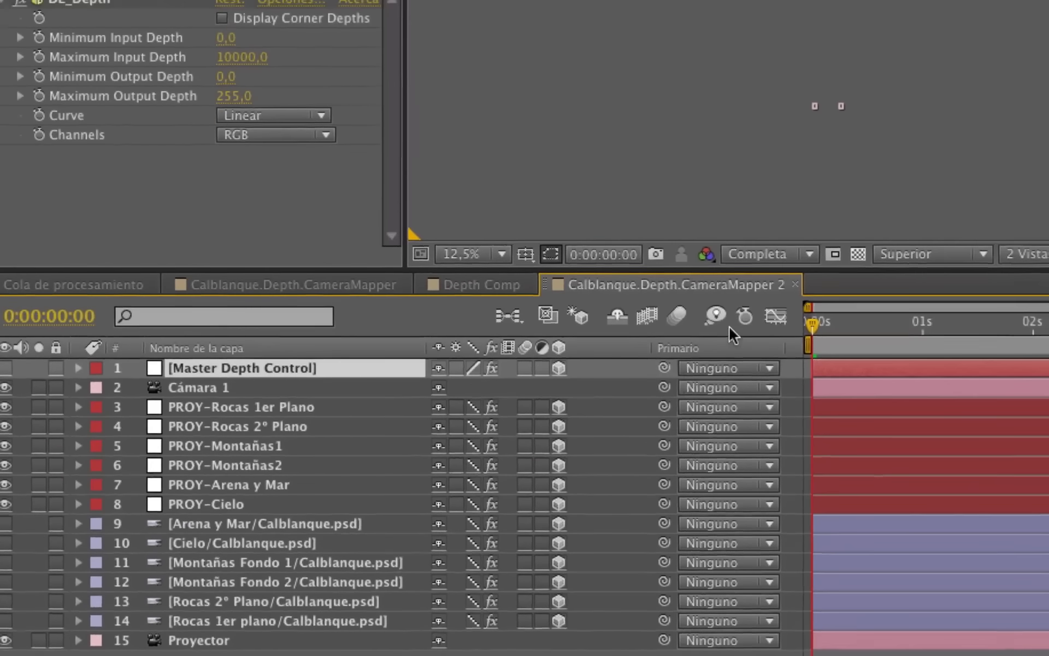
{"action": "left_click", "coordinate": [1031, 254]}
{"action": "left_click", "coordinate": [776, 382]}
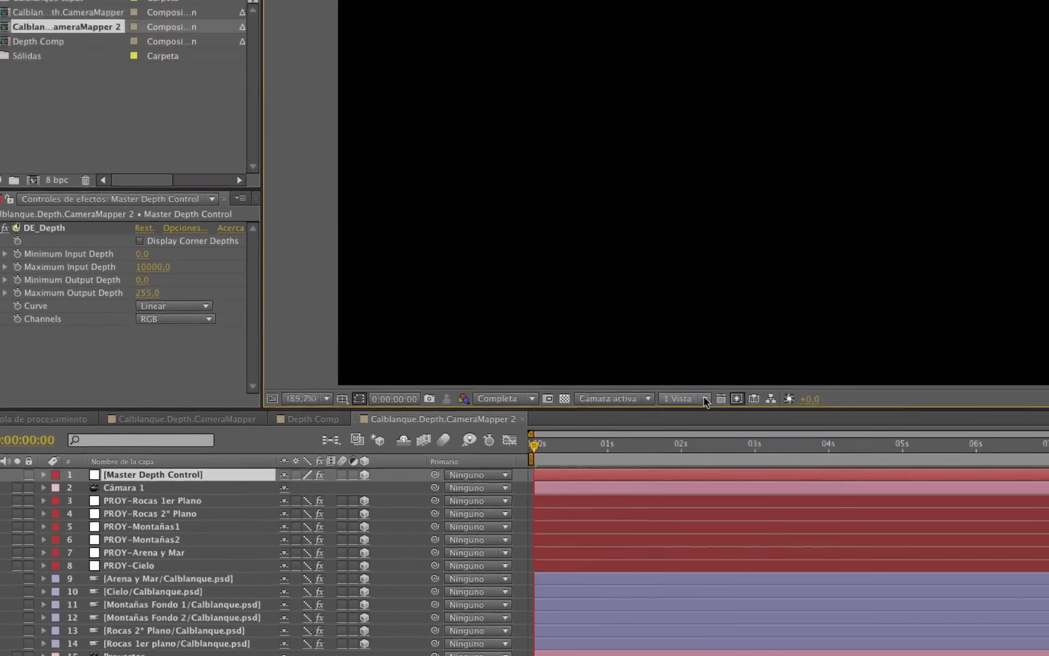
{"action": "left_click_drag", "start_coordinate": [553, 451], "coordinate": [615, 449]}
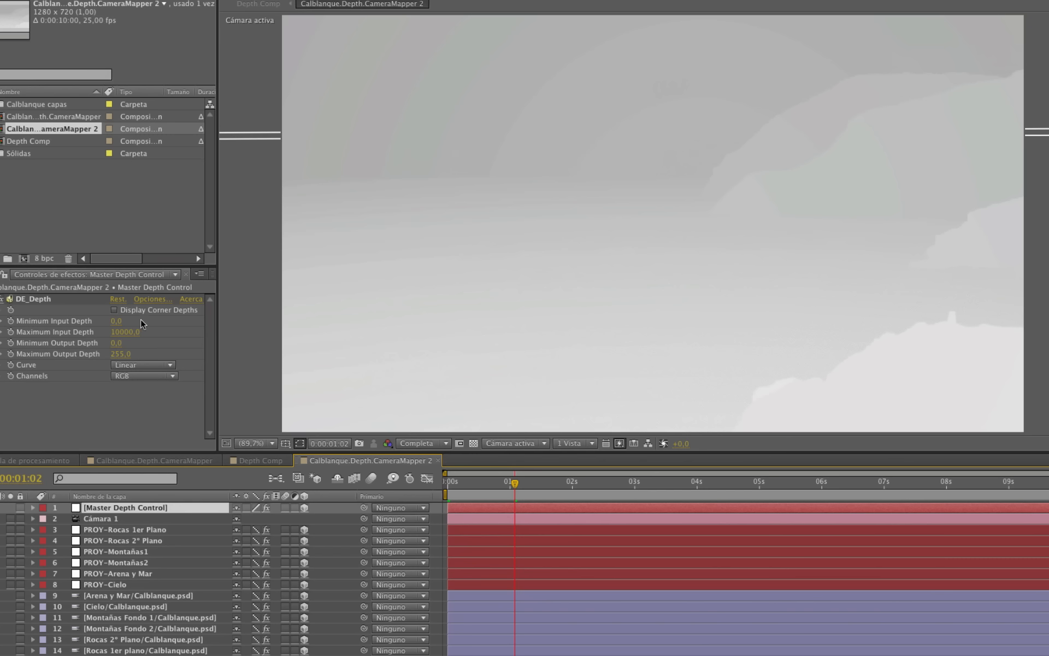
Set the DE_Depth Maximum Input Depth on Master Depth Control to 3200 and return to the Depth Comp composition.
{"action": "left_click_drag", "start_coordinate": [213, 321], "coordinate": [218, 343]}
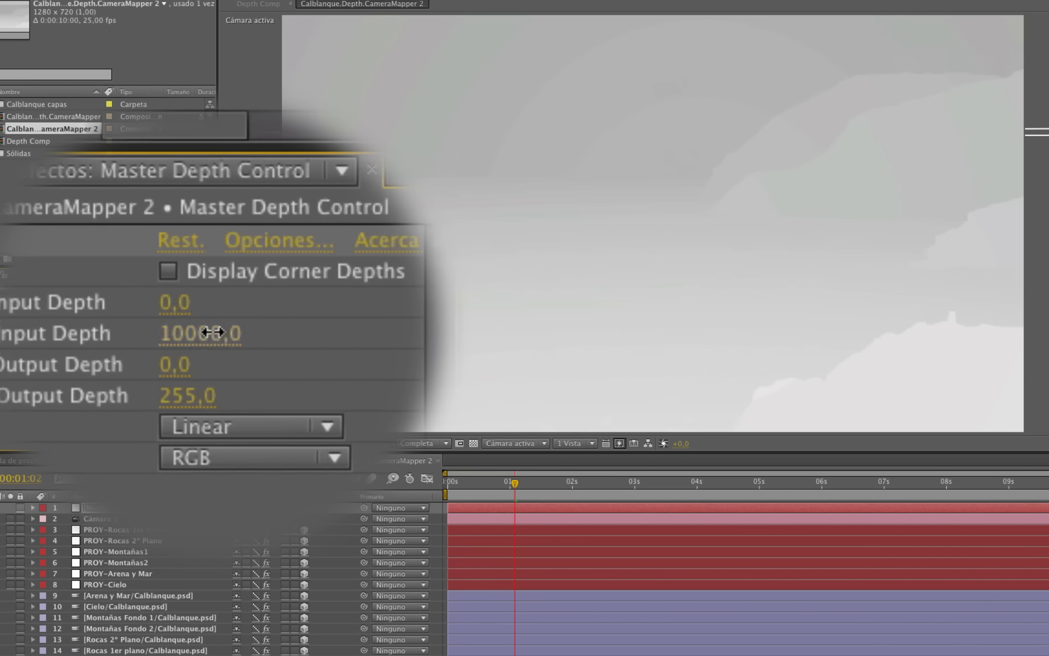
{"action": "left_click_drag", "start_coordinate": [213, 334], "coordinate": [133, 340]}
{"action": "left_click", "coordinate": [214, 334]}
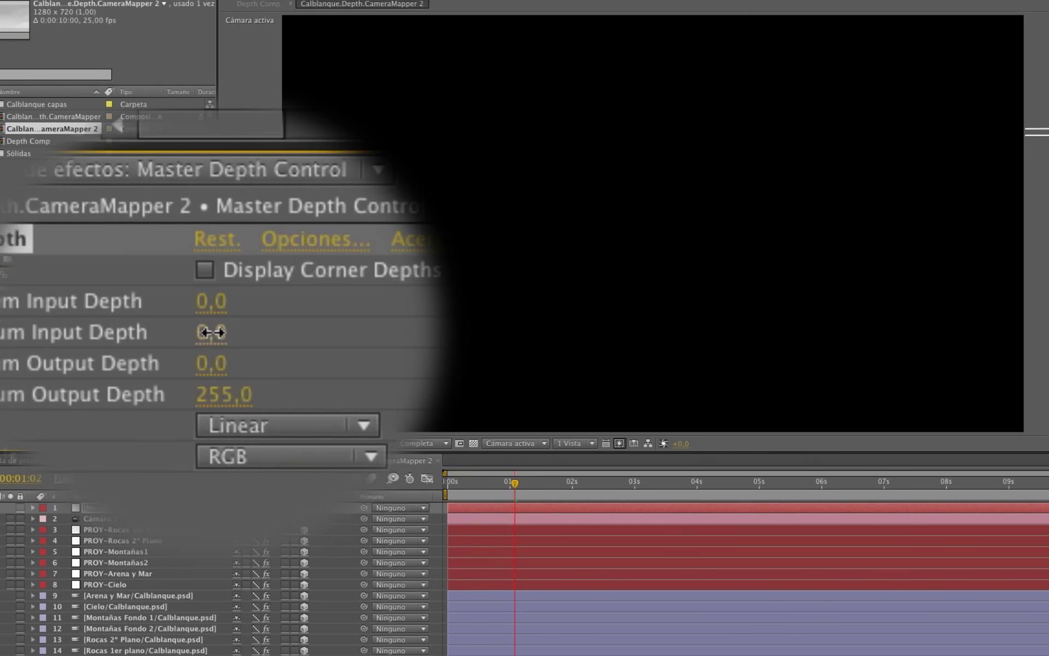
{"action": "type", "text": "2300"}
{"action": "key", "text": "Return"}
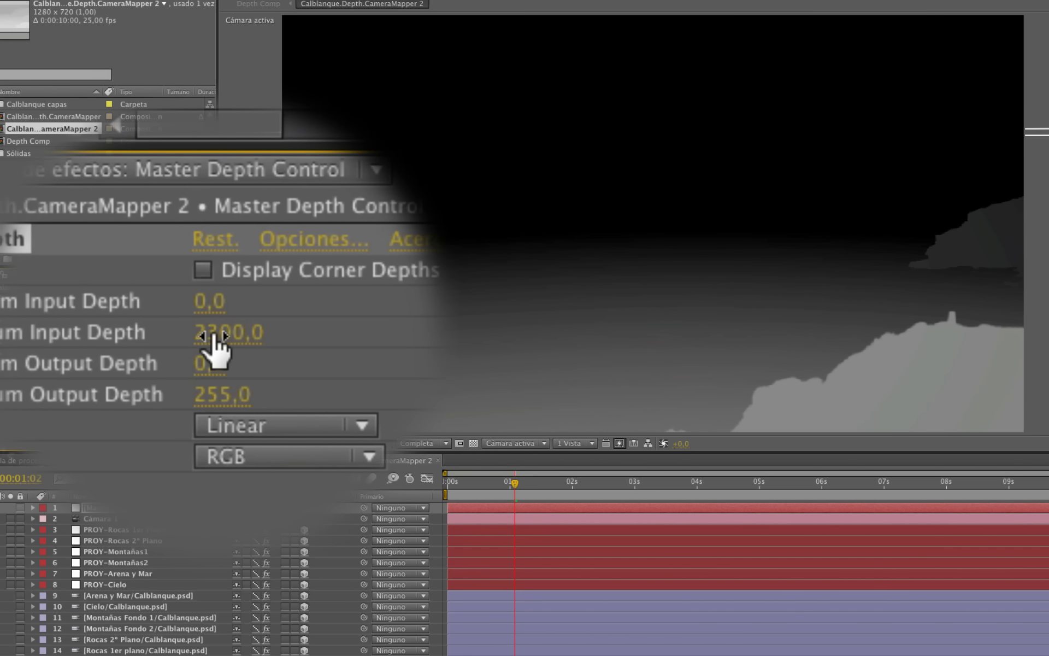
{"action": "left_click_drag", "start_coordinate": [207, 333], "coordinate": [232, 333]}
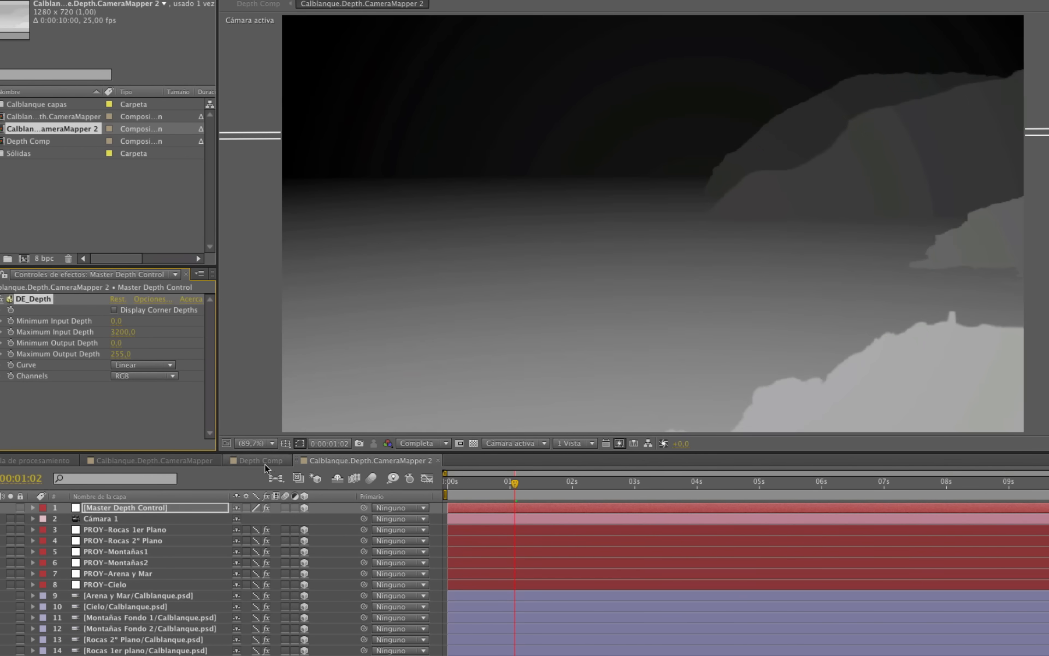
{"action": "left_click", "coordinate": [261, 462]}
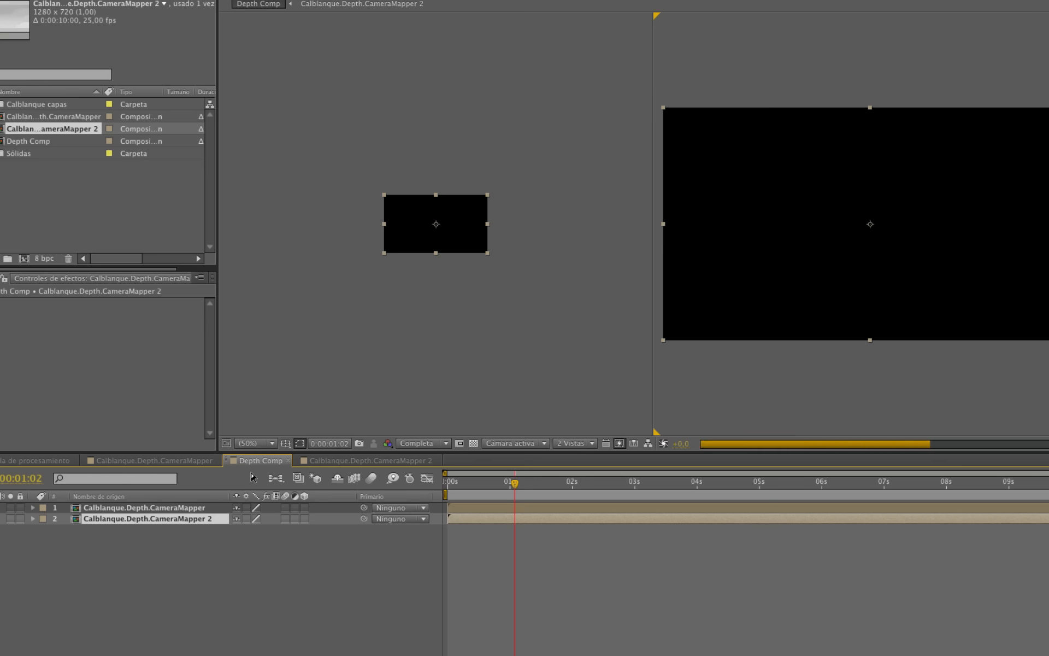
Show the Depth Comp composition in a single view and move the current time to 0:00:02:04.
{"action": "left_click", "coordinate": [574, 444]}
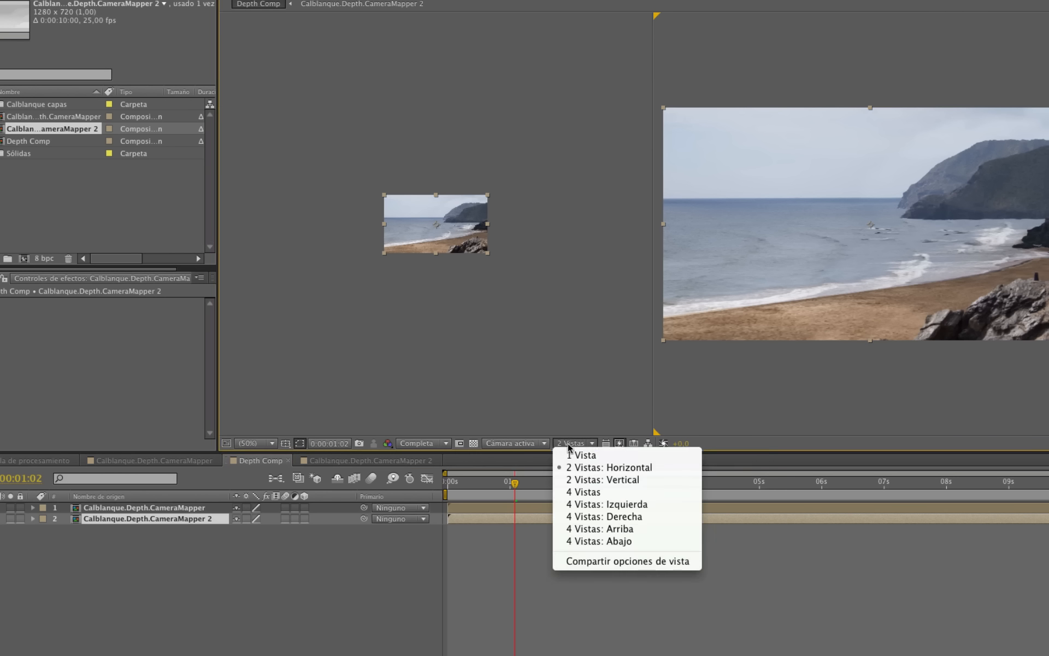
{"action": "left_click", "coordinate": [574, 452]}
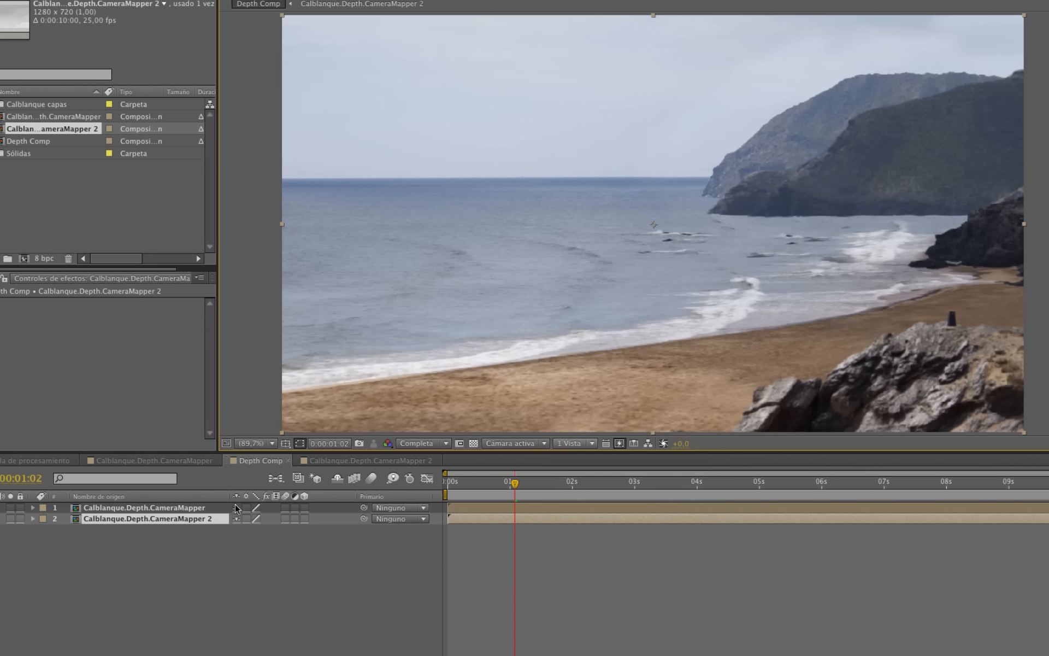
{"action": "left_click", "coordinate": [582, 484]}
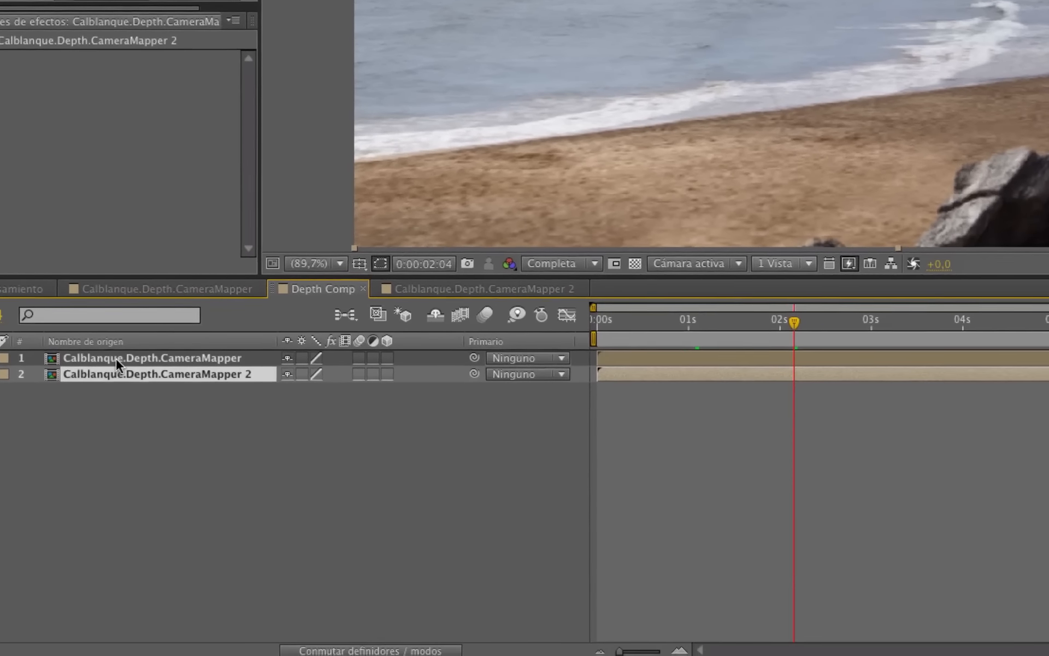
Apply the Desenfoque de lente effect to the Calblanque.Depth.CameraMapper layer in Depth Comp.
{"action": "left_click", "coordinate": [49, 447]}
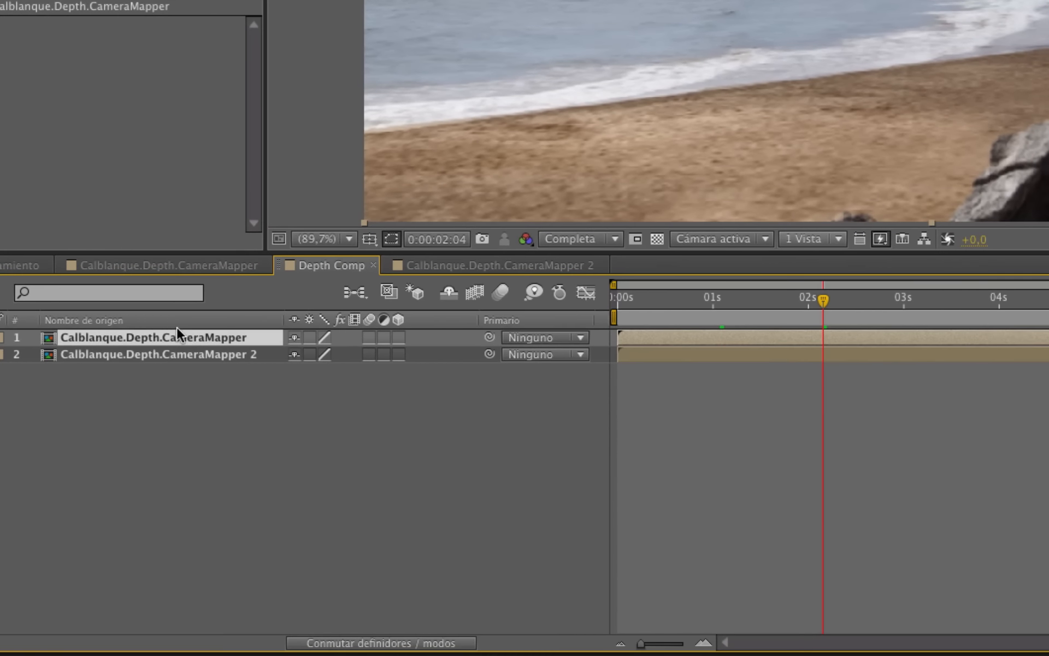
{"action": "right_click", "coordinate": [126, 335]}
{"action": "mouse_move", "coordinate": [225, 287]}
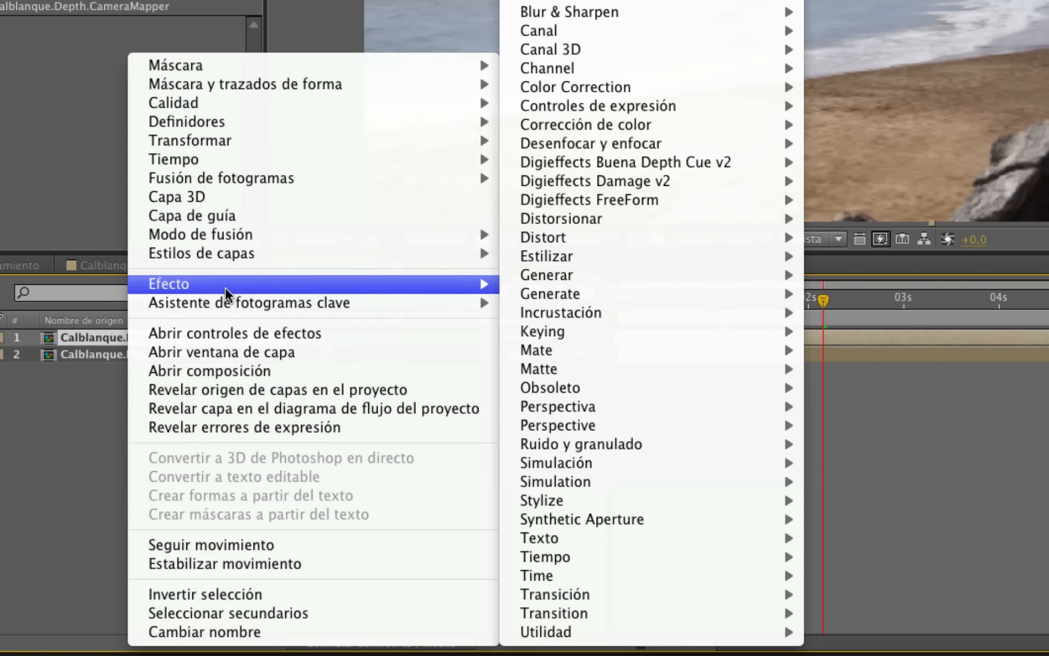
{"action": "mouse_move", "coordinate": [605, 106]}
{"action": "mouse_move", "coordinate": [644, 146]}
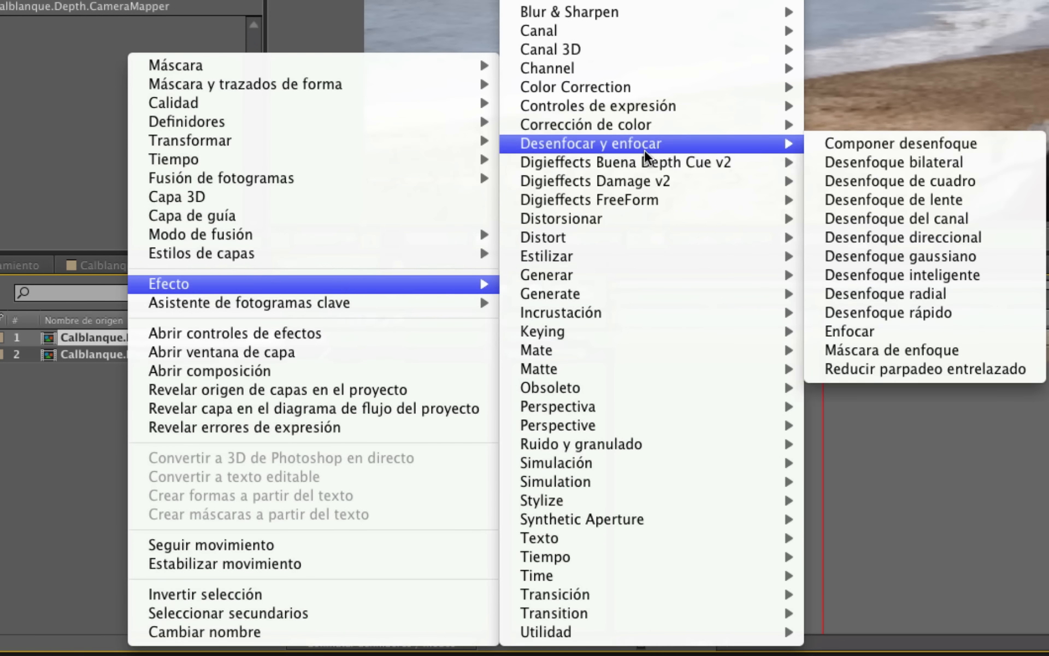
{"action": "left_click", "coordinate": [966, 198]}
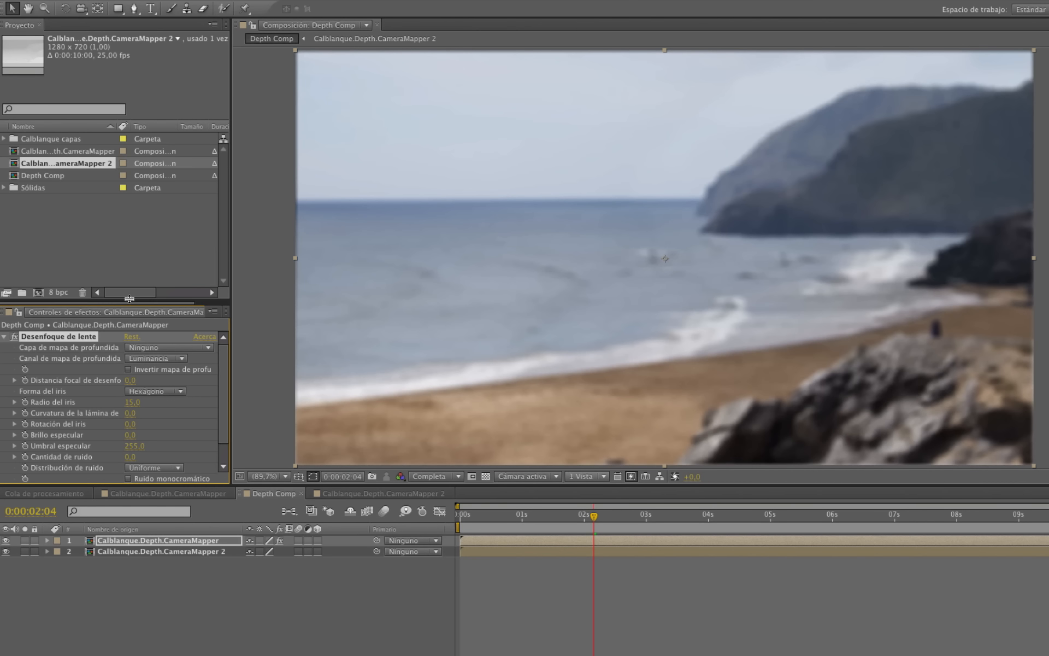
Enlarge the effect controls and set the lens blur's depth map layer to Calblanque.Depth.CameraMapper 2 with the depth map inverted.
{"action": "left_click_drag", "start_coordinate": [135, 304], "coordinate": [135, 244]}
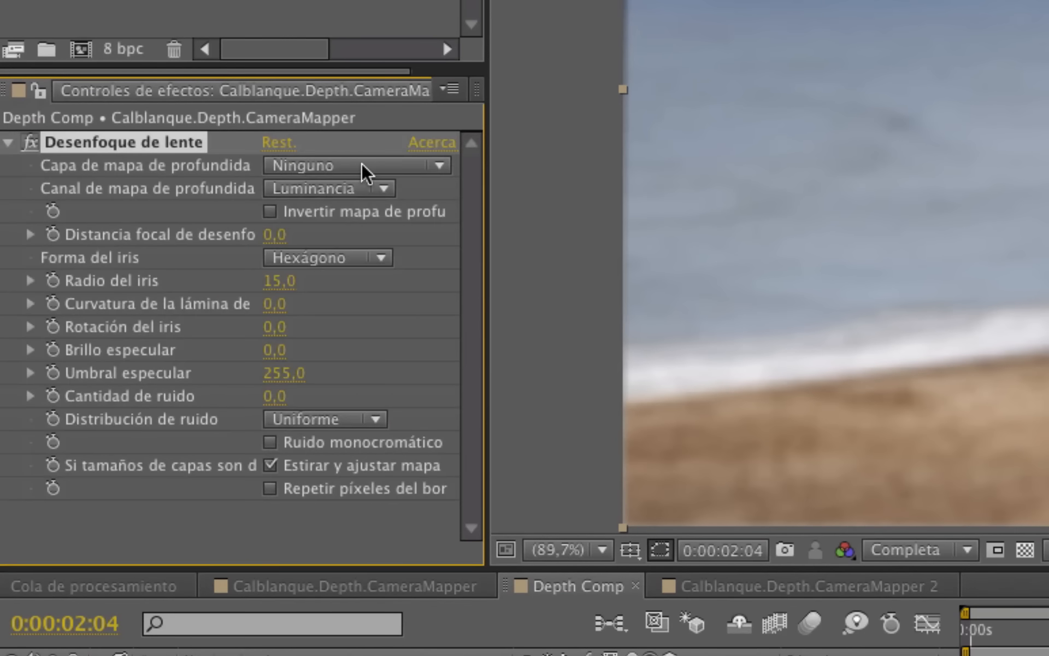
{"action": "left_click", "coordinate": [171, 293]}
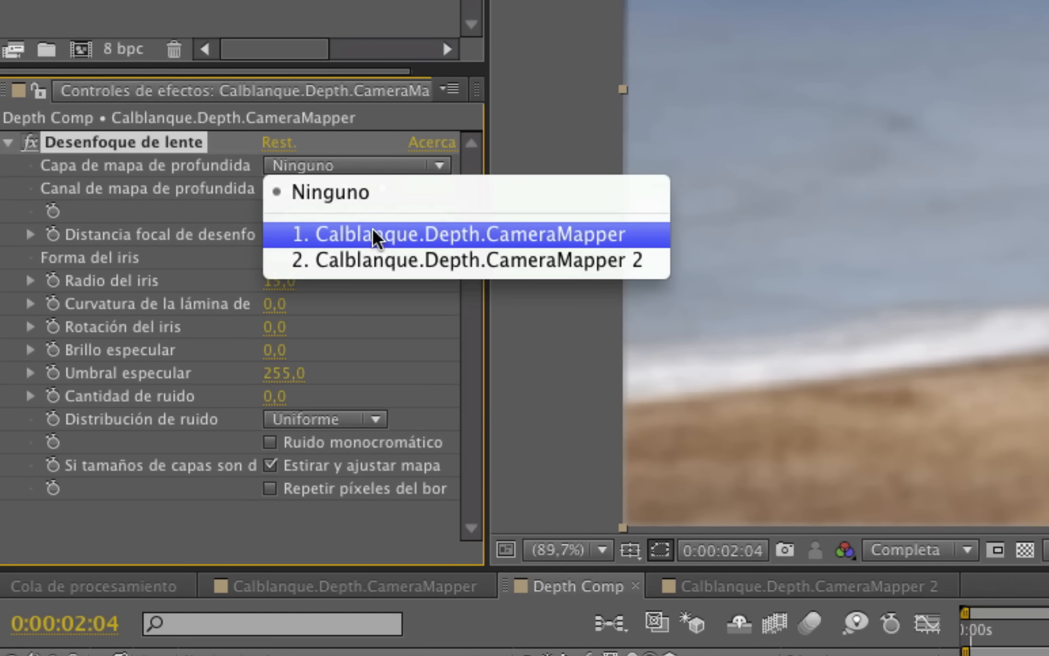
{"action": "left_click", "coordinate": [611, 263]}
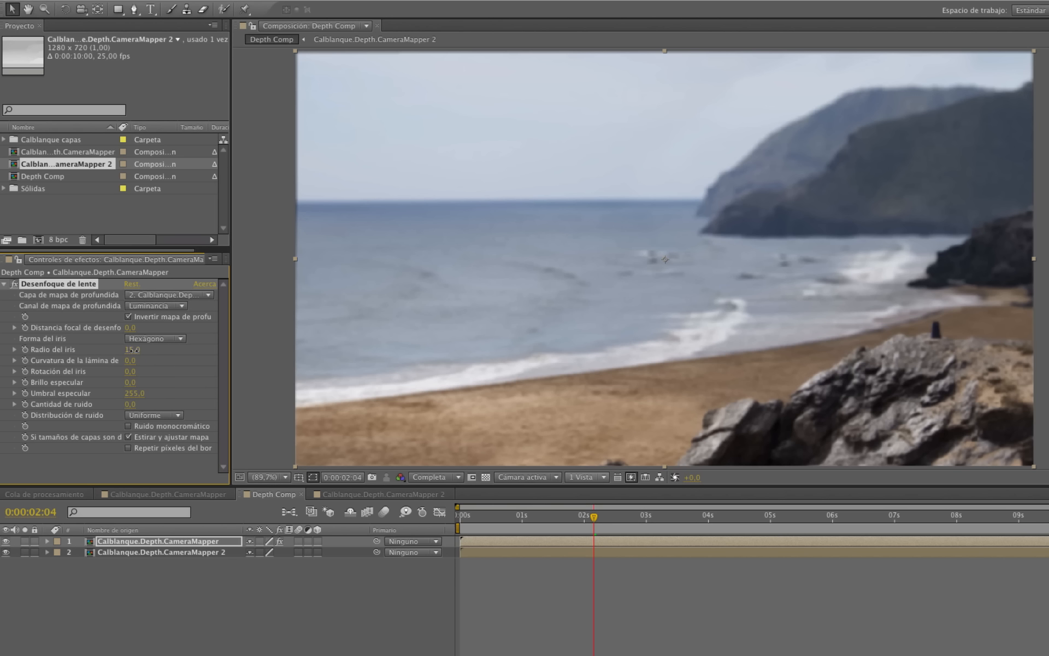
Try different iris radius values for the lens blur and leave the radius at 17 with the Hexágono iris shape.
{"action": "left_click_drag", "start_coordinate": [129, 350], "coordinate": [131, 356]}
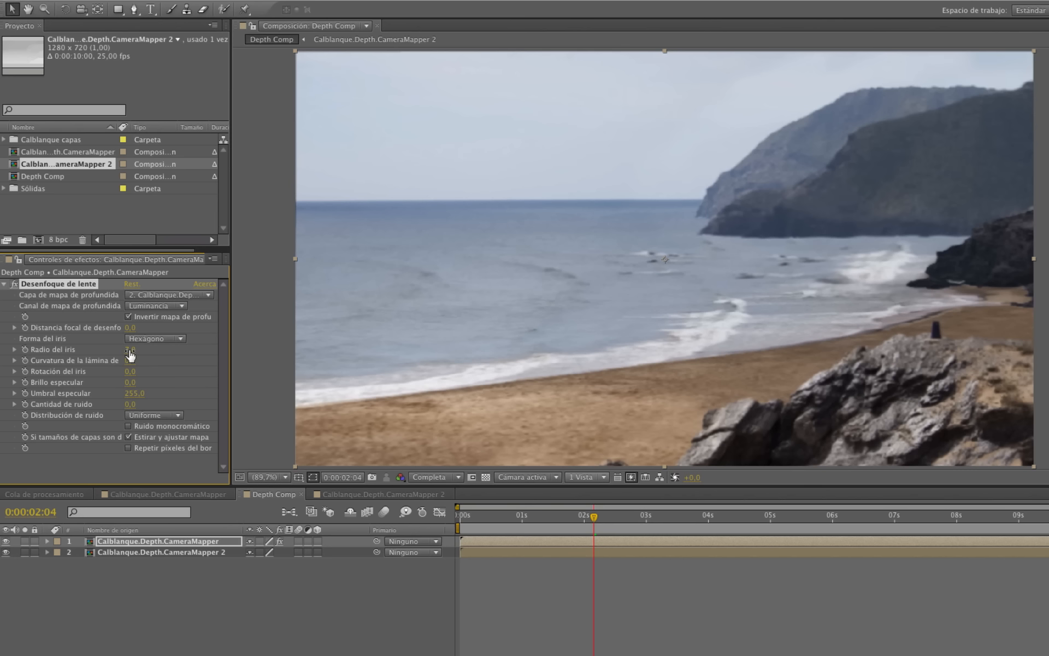
{"action": "left_click", "coordinate": [161, 342]}
{"action": "left_click", "coordinate": [166, 432]}
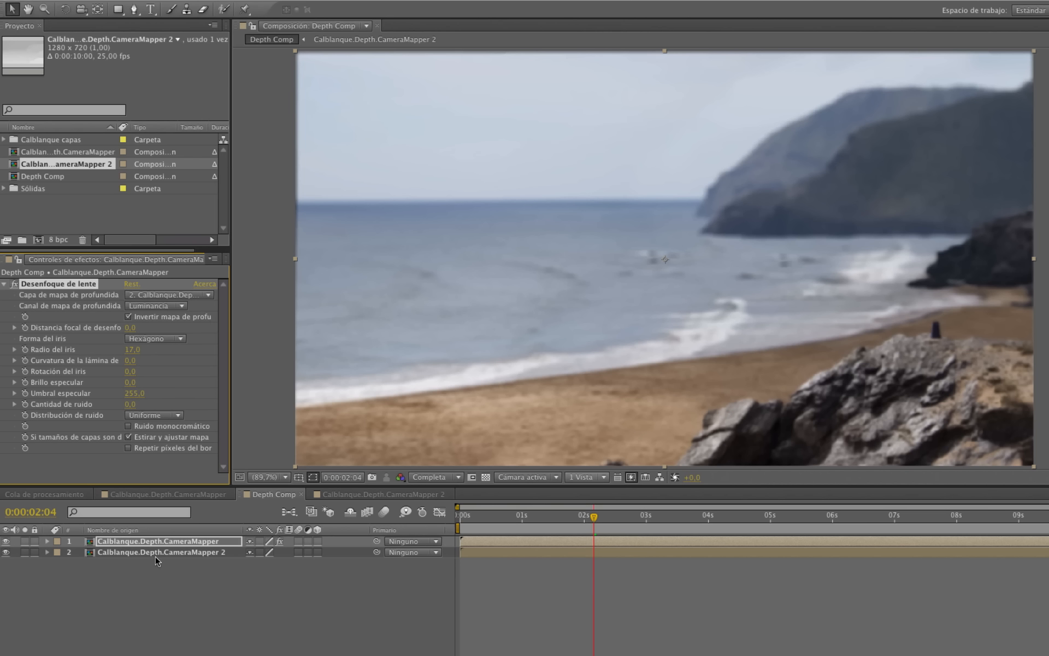
Open Calblanque.Depth.CameraMapper 2 and set the DE_Depth Maximum Input Depth to 4900 and Minimum Input Depth to 1000.
{"action": "left_click", "coordinate": [378, 494]}
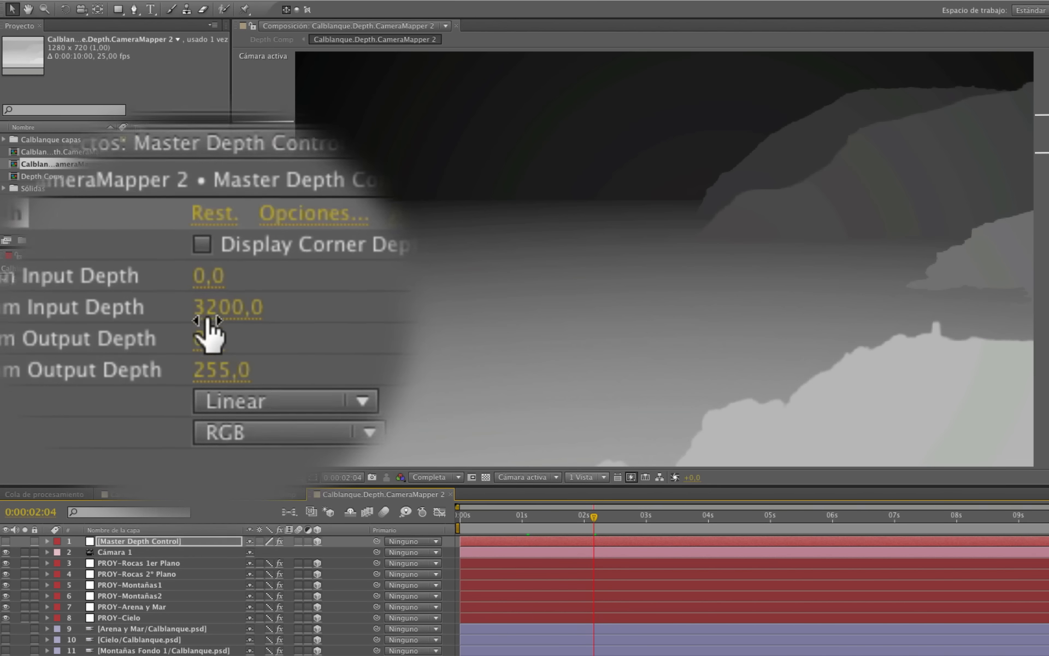
{"action": "left_click_drag", "start_coordinate": [137, 313], "coordinate": [143, 313]}
{"action": "left_click_drag", "start_coordinate": [206, 312], "coordinate": [209, 317]}
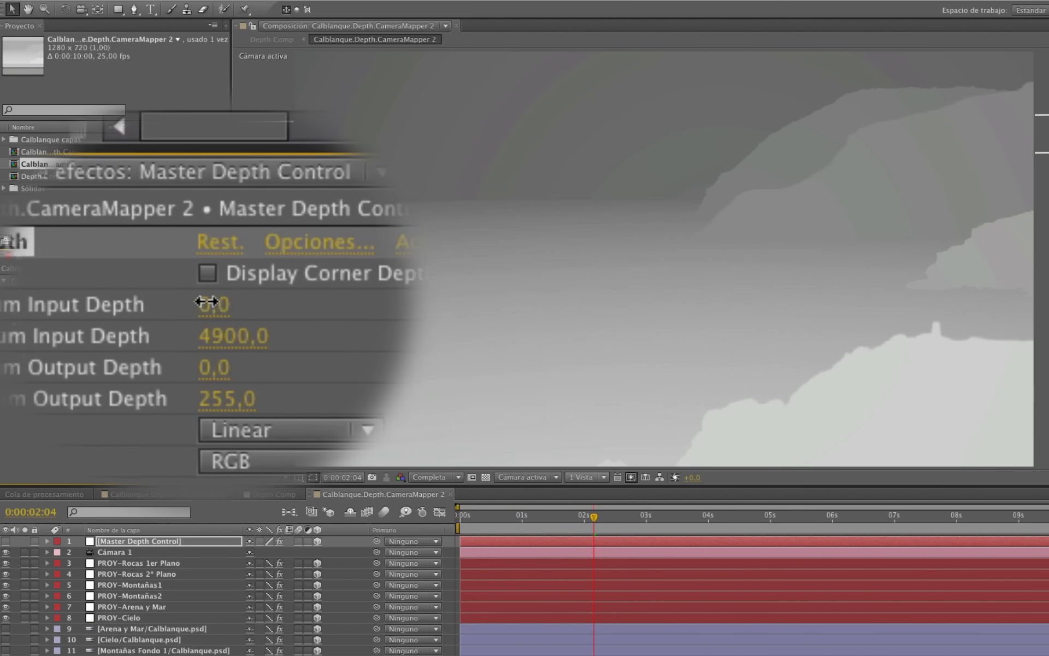
{"action": "left_click_drag", "start_coordinate": [206, 302], "coordinate": [207, 307]}
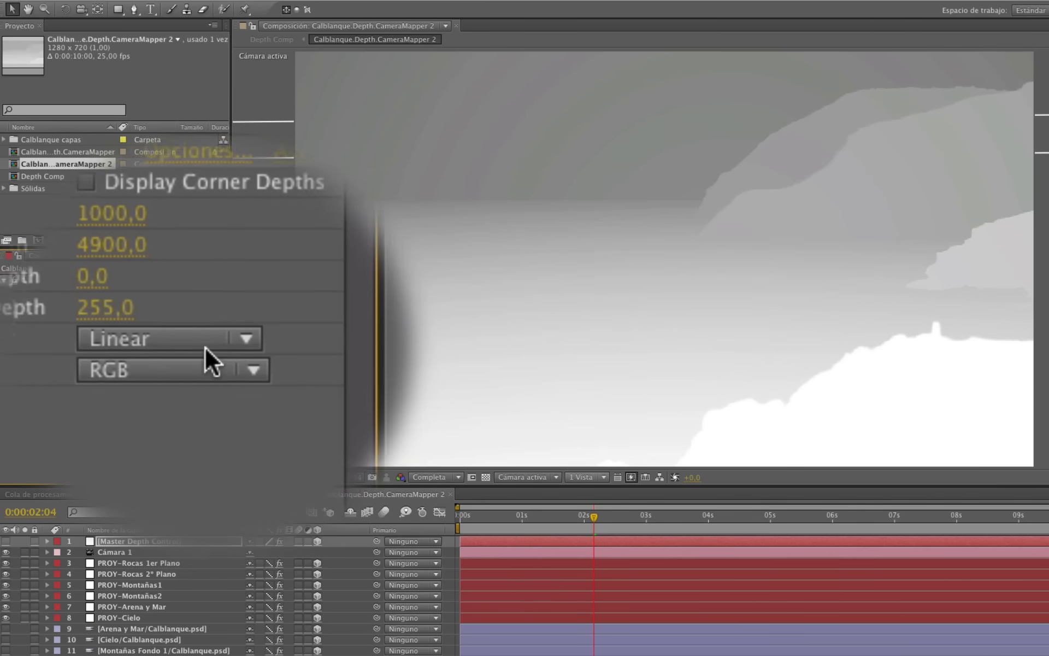
Try the Squared, Logarithmic and Exponential curves on DE_Depth, ending on Linear.
{"action": "left_click", "coordinate": [205, 343]}
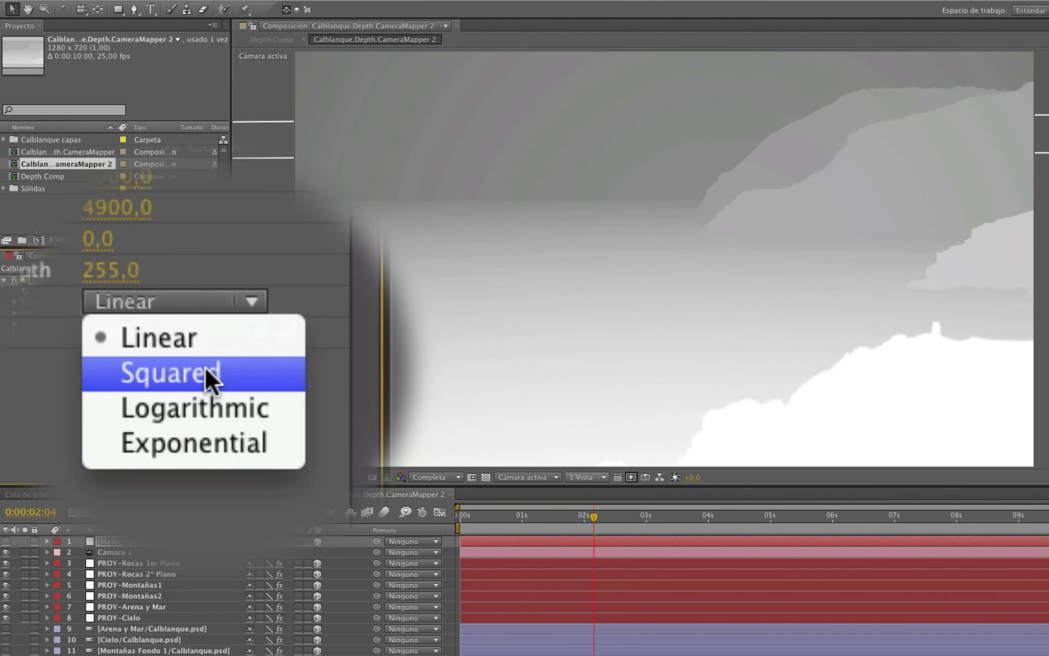
{"action": "left_click", "coordinate": [206, 368]}
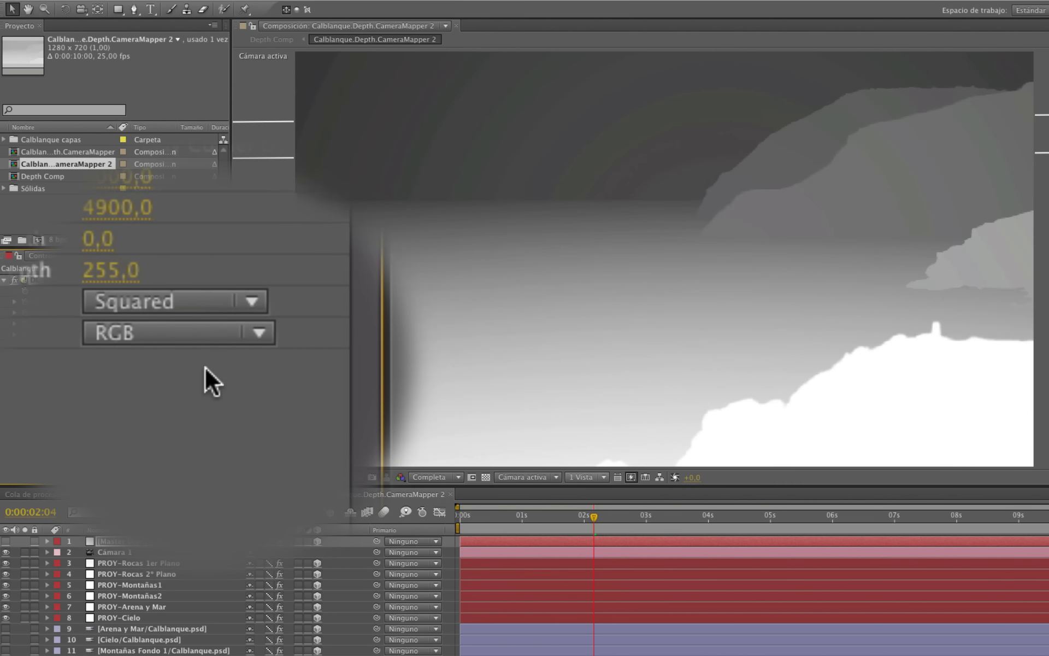
{"action": "left_click", "coordinate": [206, 362]}
{"action": "left_click", "coordinate": [205, 343]}
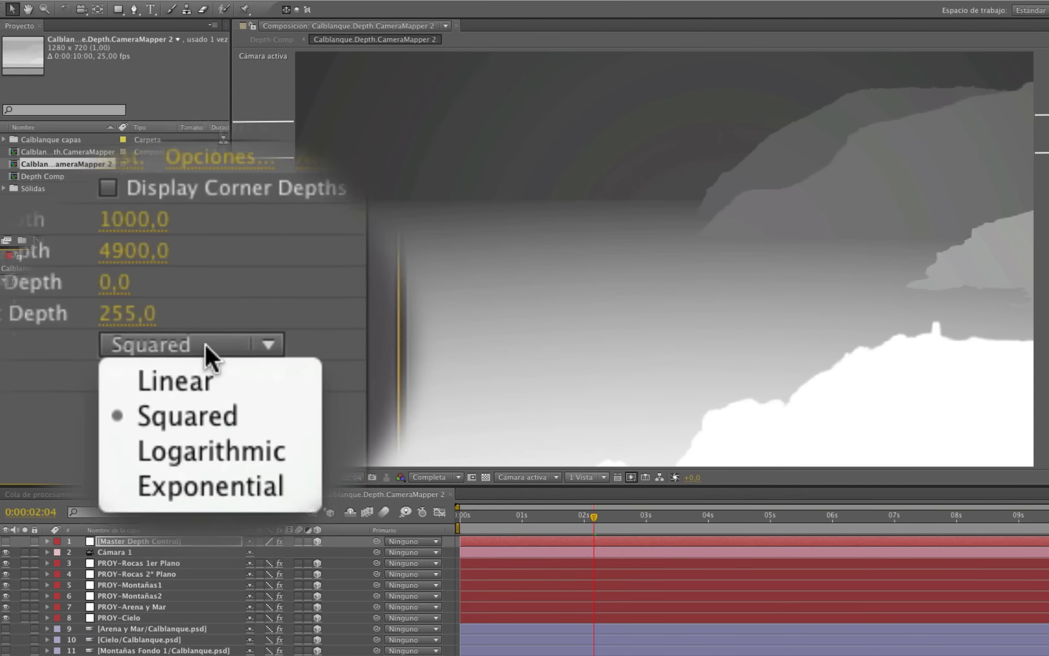
{"action": "left_click", "coordinate": [205, 402]}
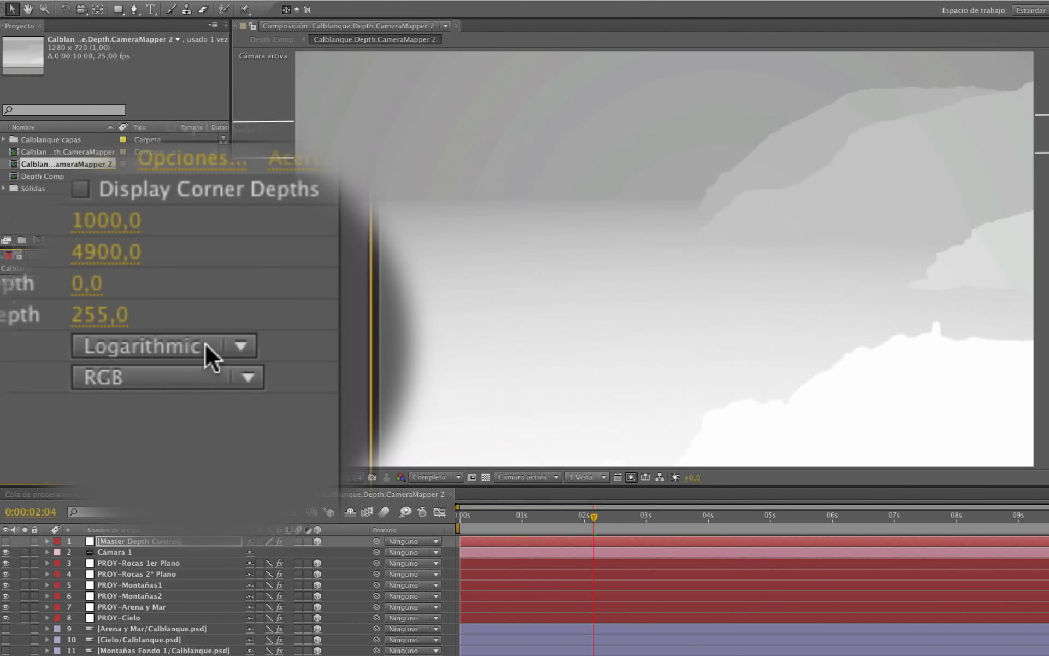
{"action": "left_click", "coordinate": [205, 344]}
{"action": "left_click", "coordinate": [205, 392]}
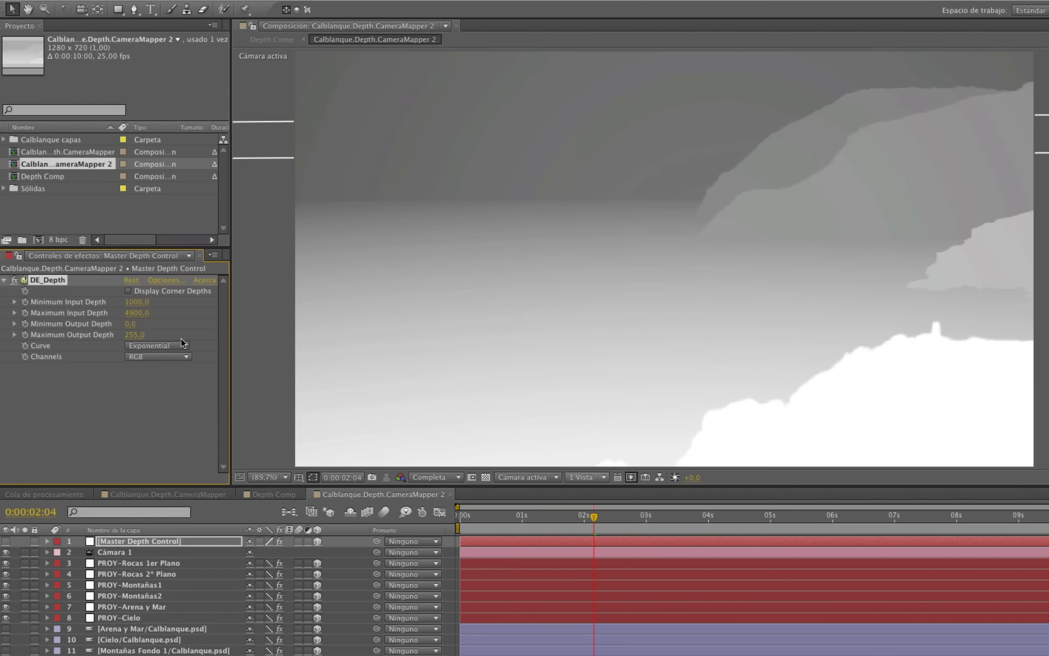
{"action": "left_click", "coordinate": [182, 343]}
{"action": "left_click", "coordinate": [164, 357]}
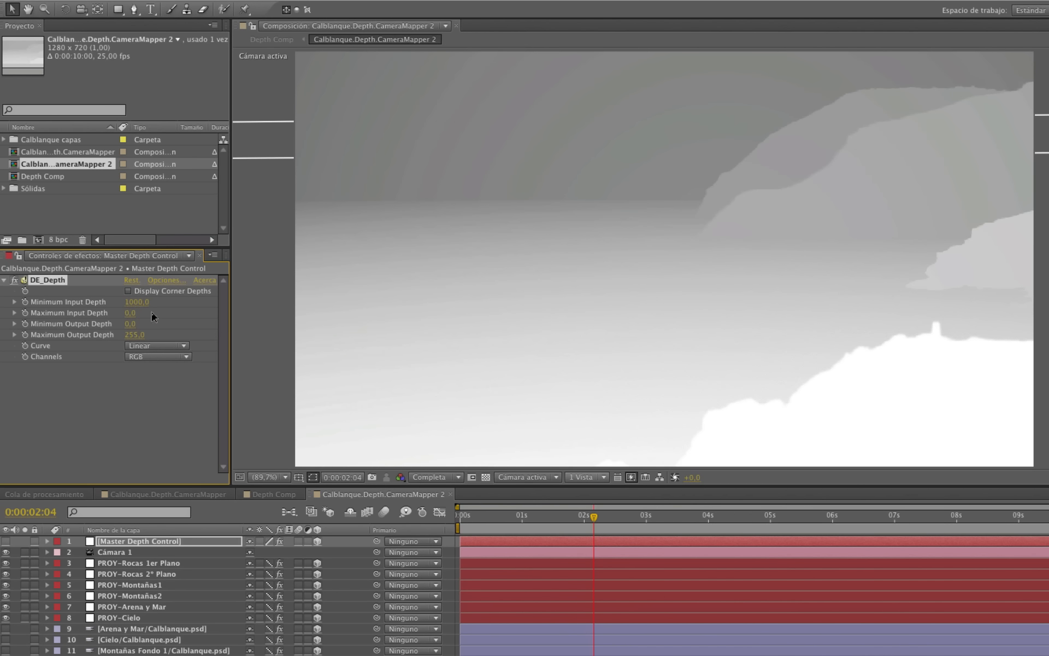
Set the DE_Depth Maximum Input Depth on Master Depth Control to 2200.
{"action": "left_click", "coordinate": [133, 313]}
{"action": "type", "text": "2200"}
{"action": "key", "text": "Return"}
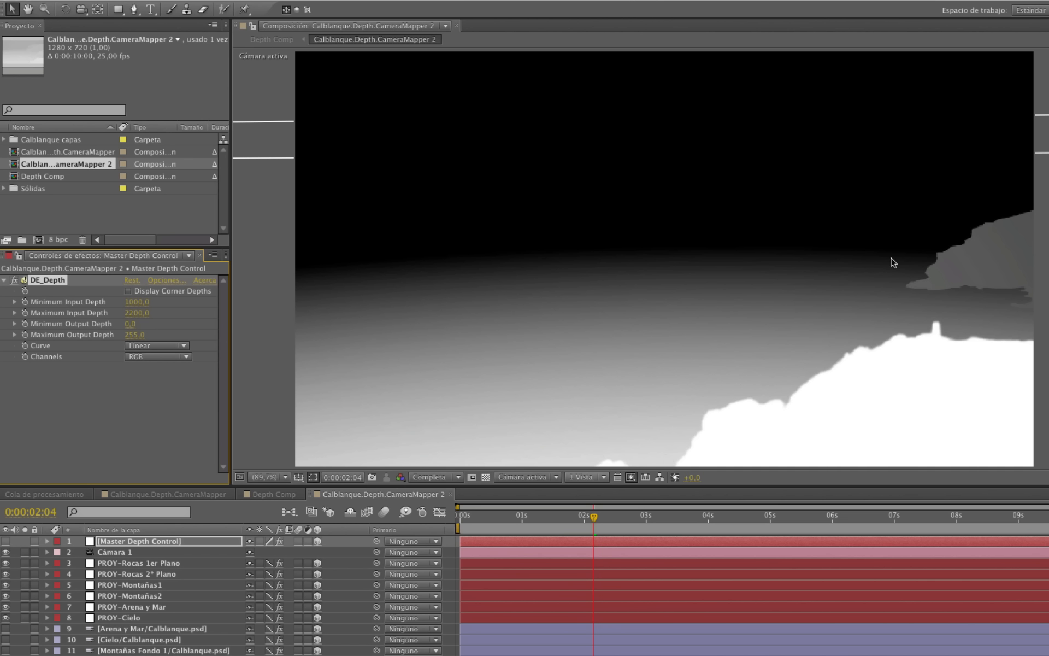
Return to Depth Comp and check the lens blur at 0:00:07:11, 0:00:08:03 and 0:00:00:12.
{"action": "left_click", "coordinate": [263, 498]}
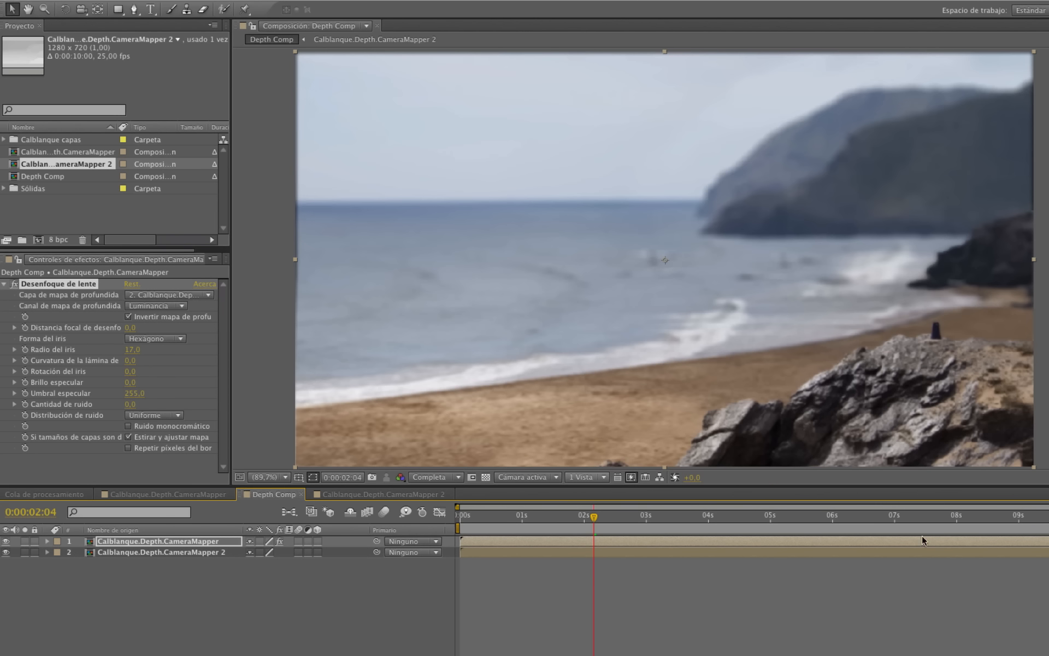
{"action": "left_click", "coordinate": [922, 517]}
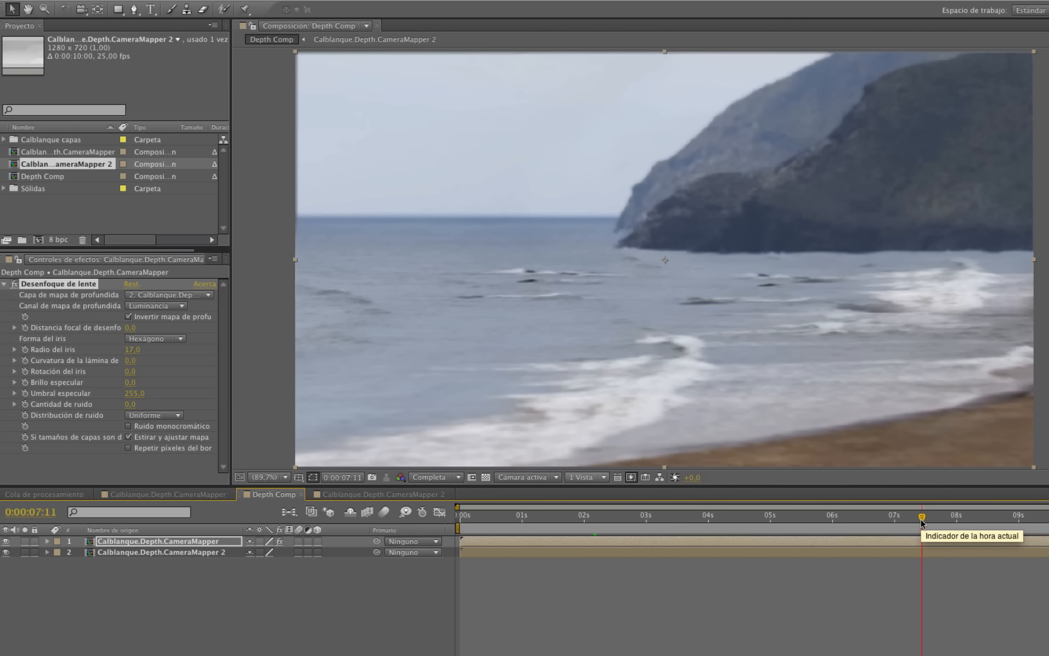
{"action": "left_click", "coordinate": [965, 517]}
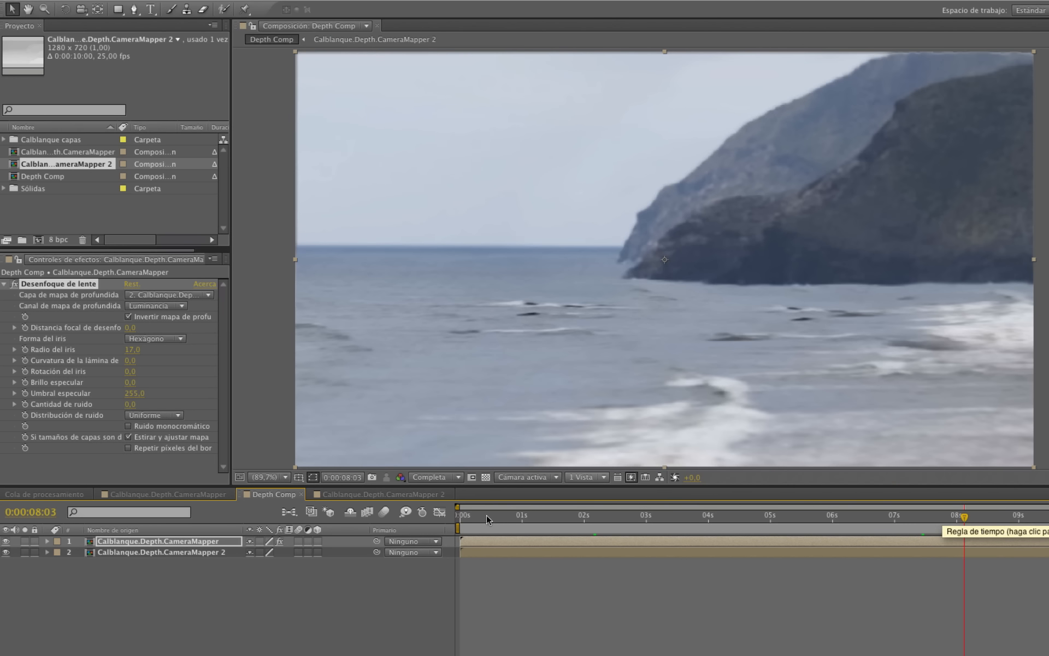
{"action": "left_click", "coordinate": [490, 517]}
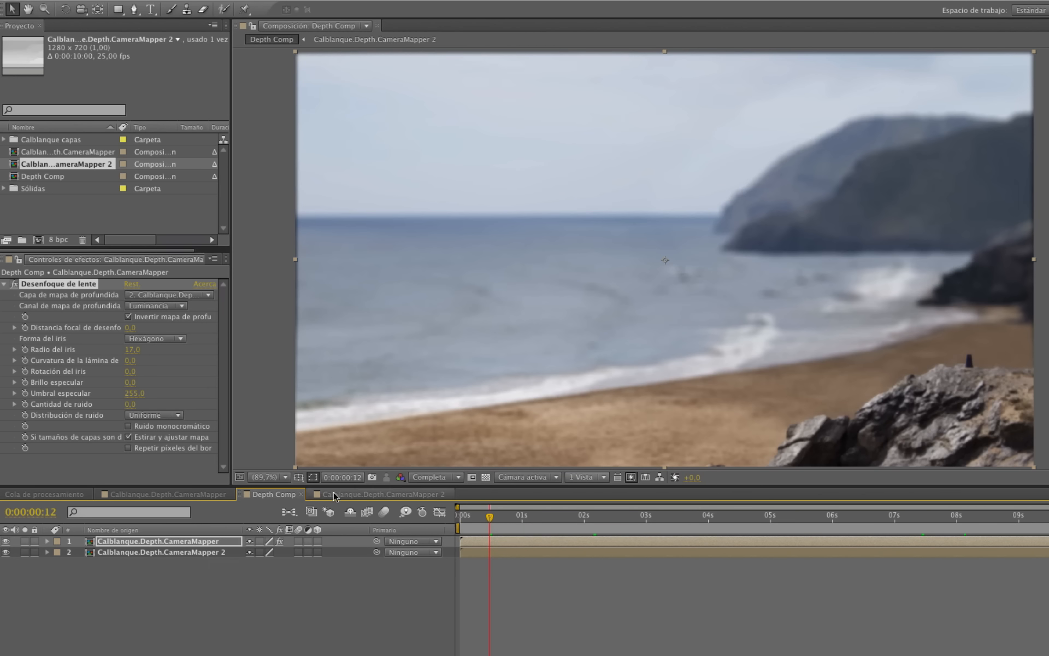
Set the DE_Depth input depths in Calblanque.Depth.CameraMapper 2 to minimum 400 and maximum 6590, and return to Depth Comp.
{"action": "left_click", "coordinate": [312, 496]}
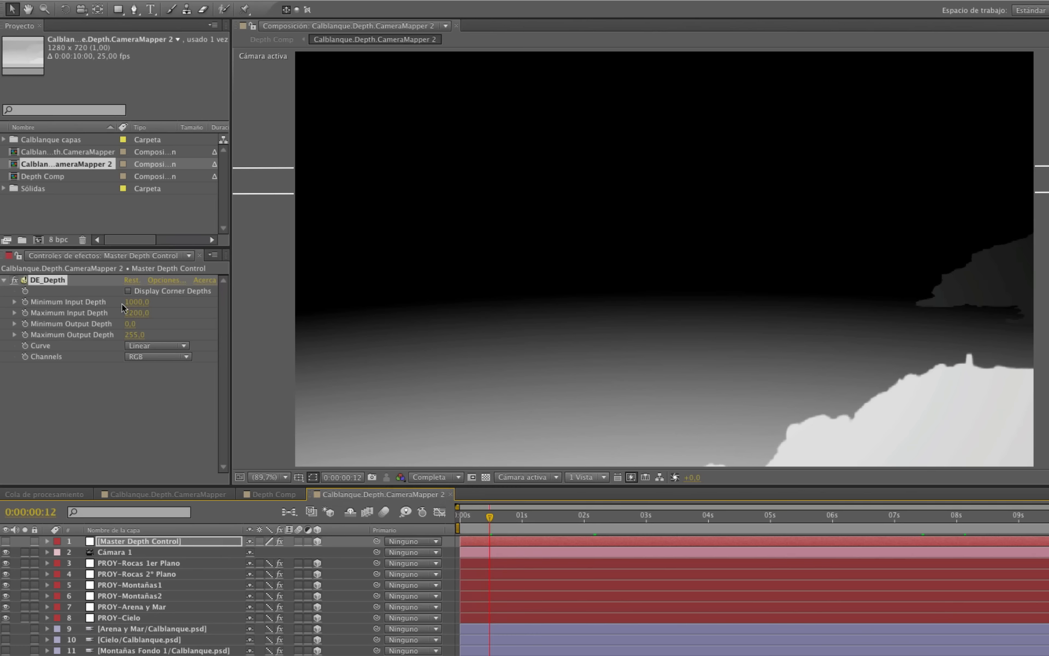
{"action": "left_click_drag", "start_coordinate": [142, 305], "coordinate": [132, 302]}
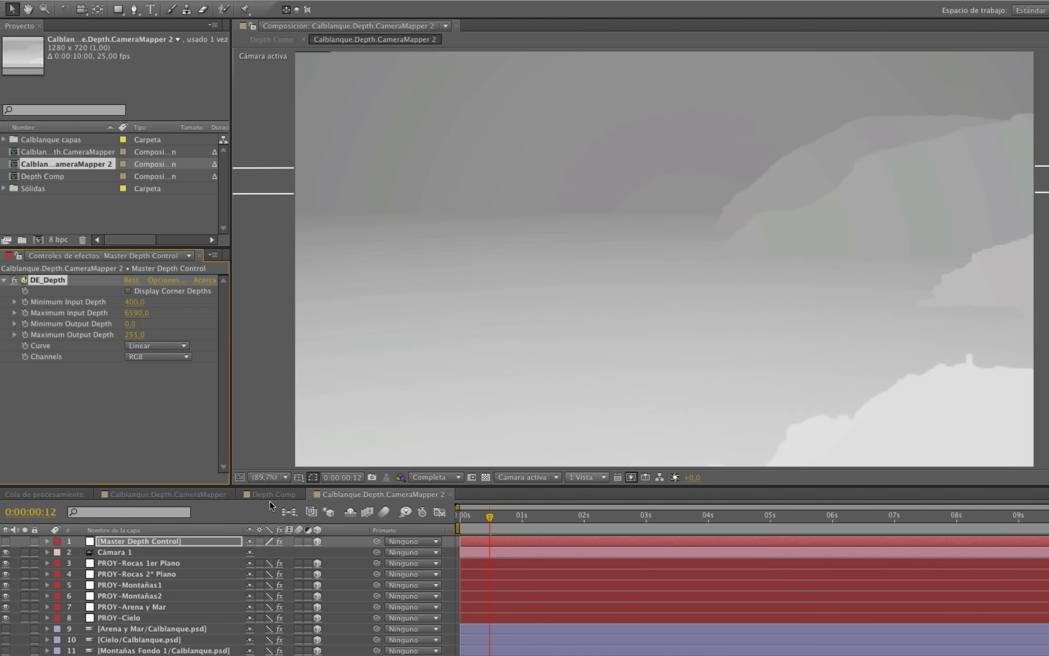
{"action": "left_click", "coordinate": [270, 497]}
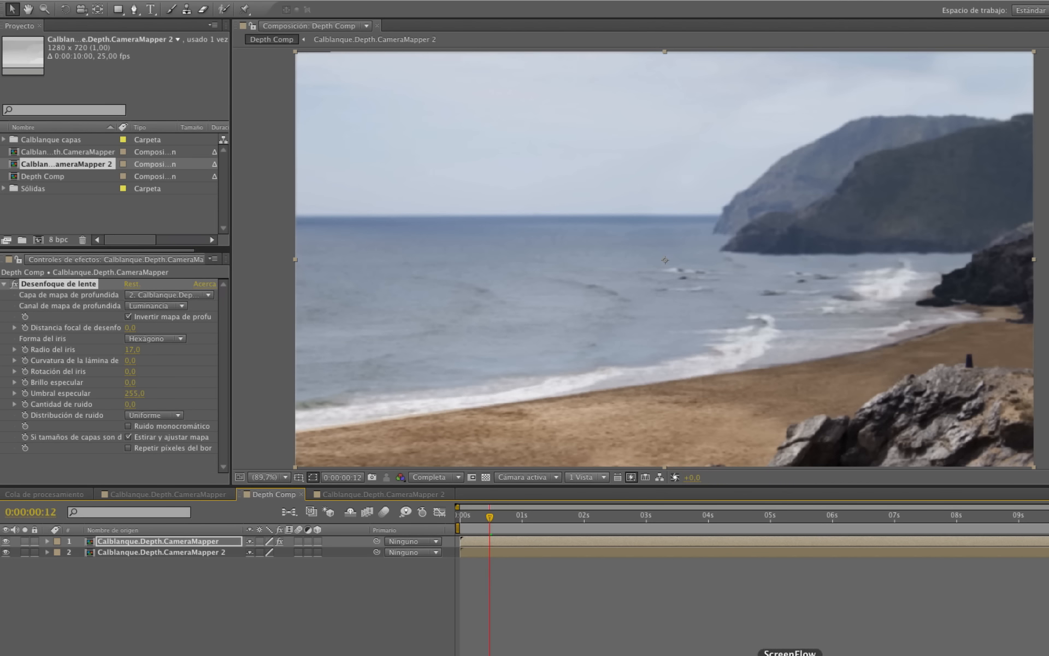
Switch to the movie player and play the Calblanque.CameraMapper-H.264.mov and Depth Comp-H.264.mov renders to compare them.
{"action": "left_click", "coordinate": [866, 653]}
{"action": "key", "text": "space"}
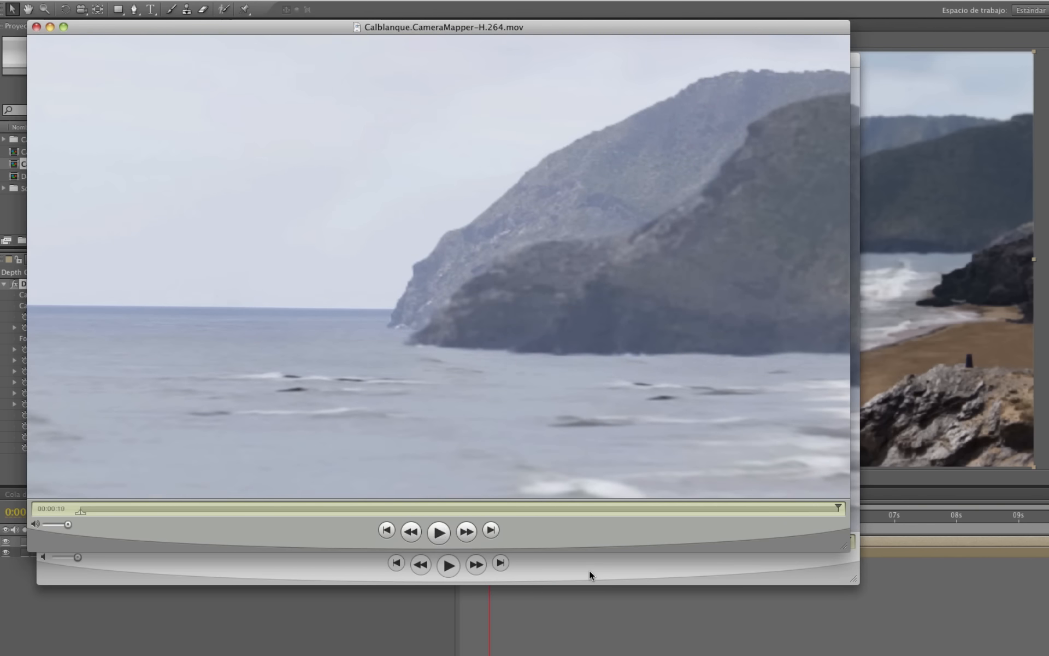
{"action": "left_click", "coordinate": [590, 569]}
{"action": "key", "text": "space"}
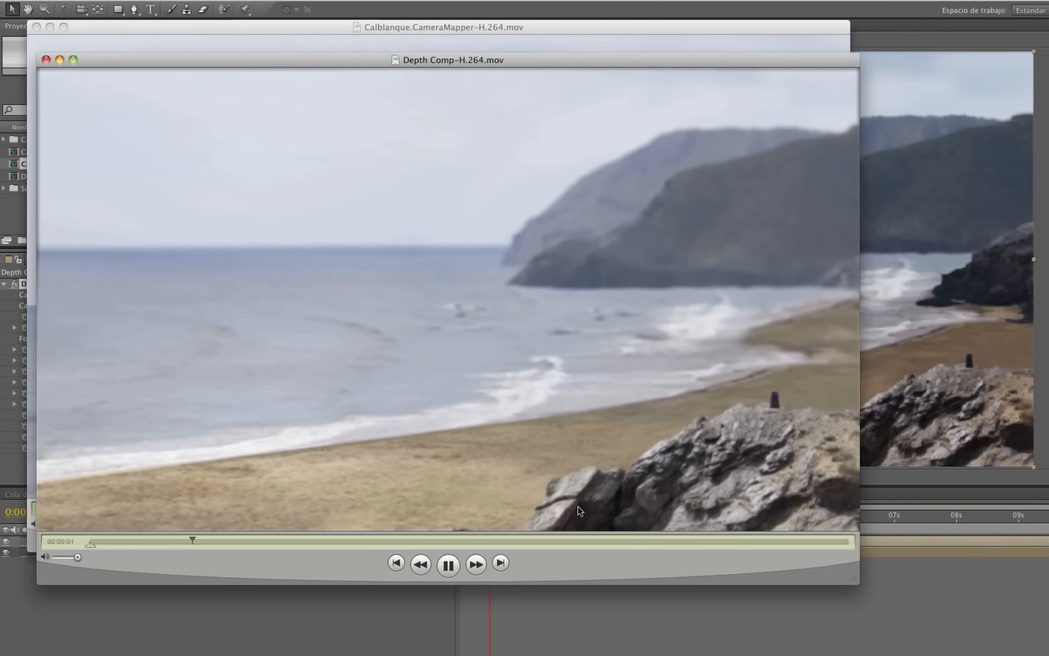